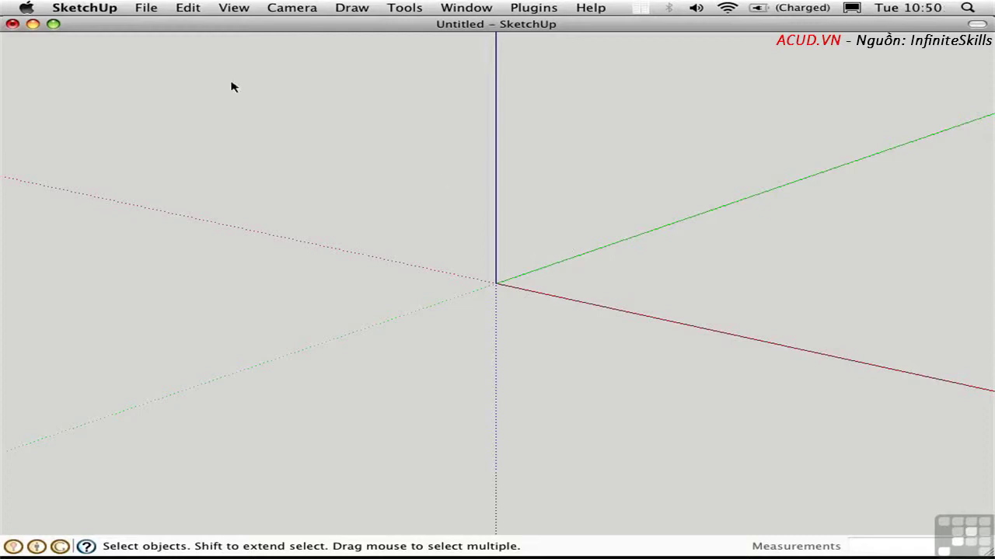
# Choose Our House Plan.dwg for import, keeping AutoCAD Files as the format.
pyautogui.click(146, 9)
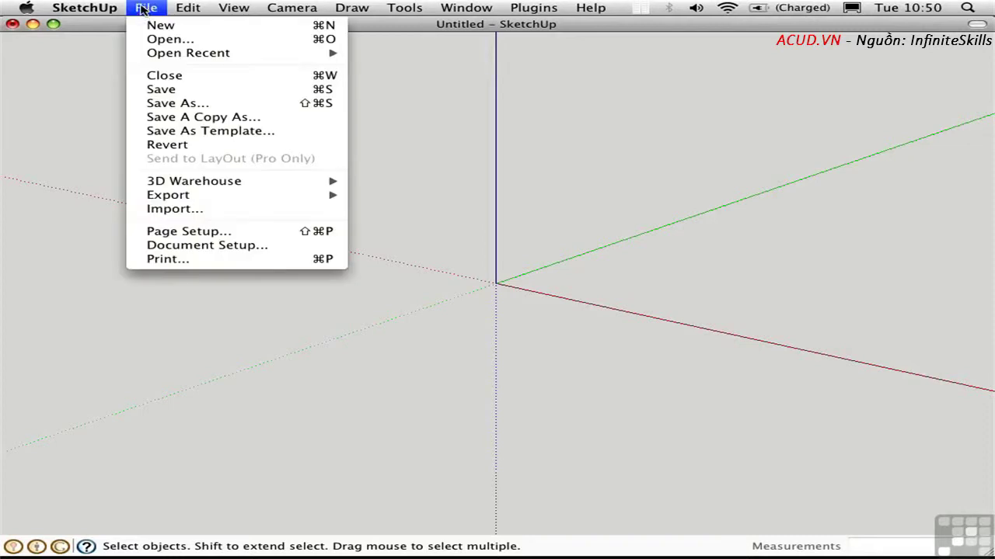
pyautogui.click(186, 210)
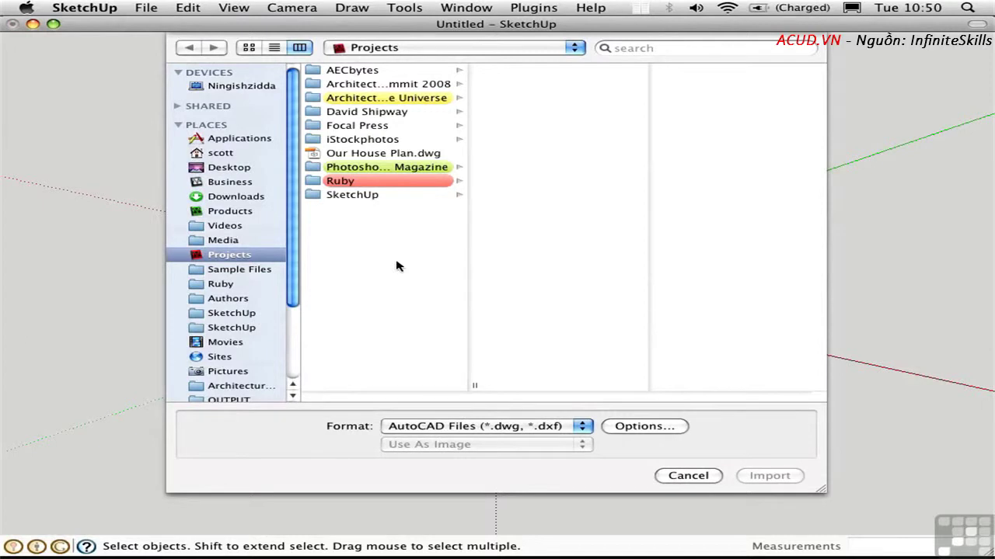
pyautogui.click(403, 154)
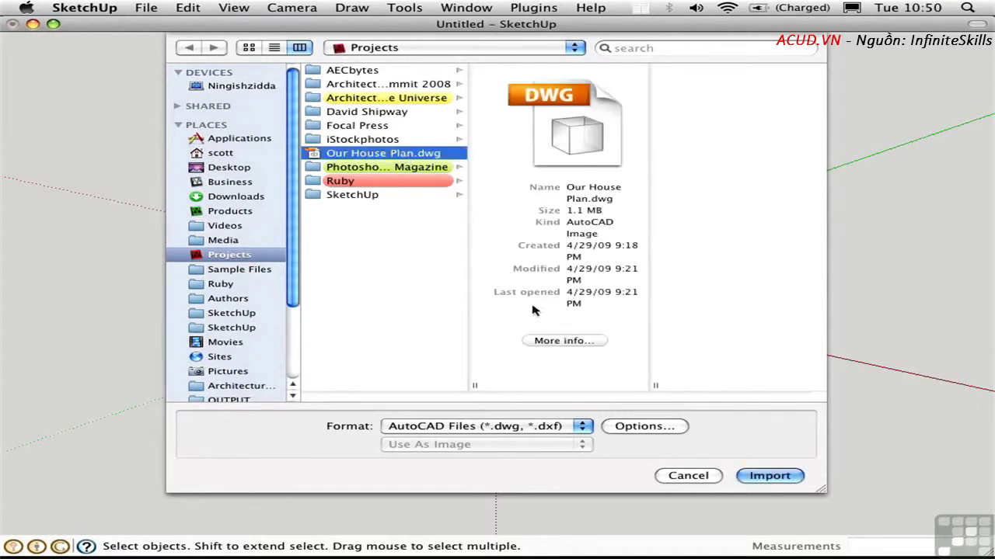
pyautogui.click(579, 427)
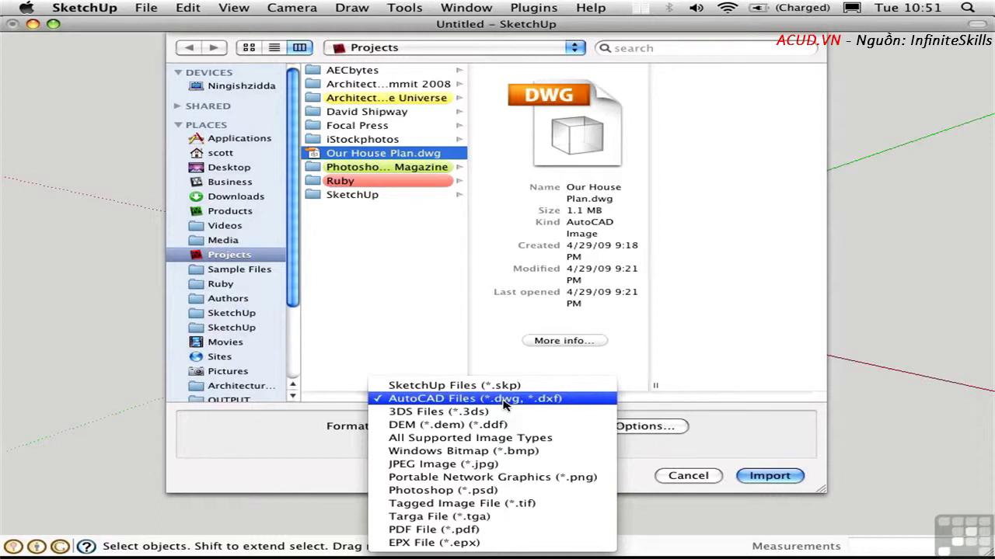
pyautogui.click(504, 401)
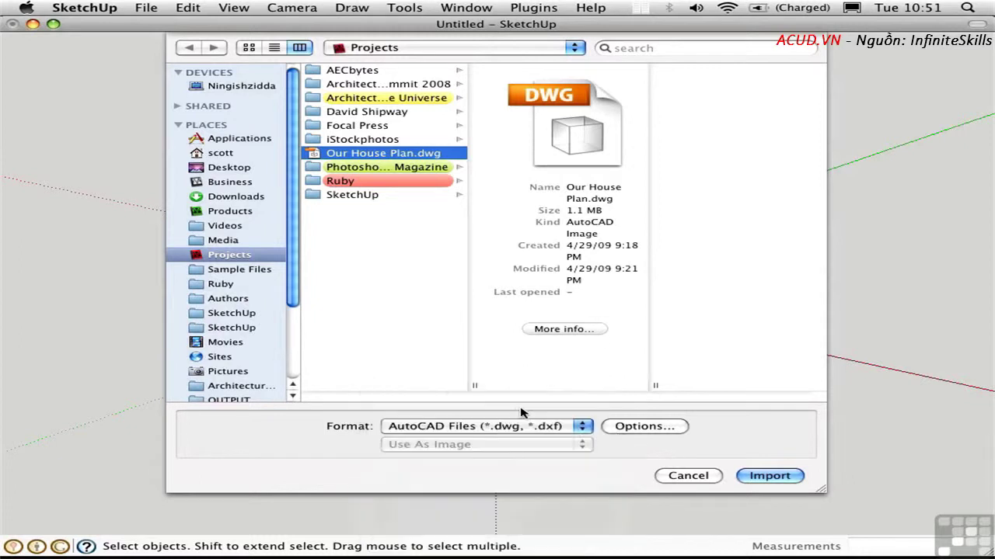
pyautogui.click(646, 428)
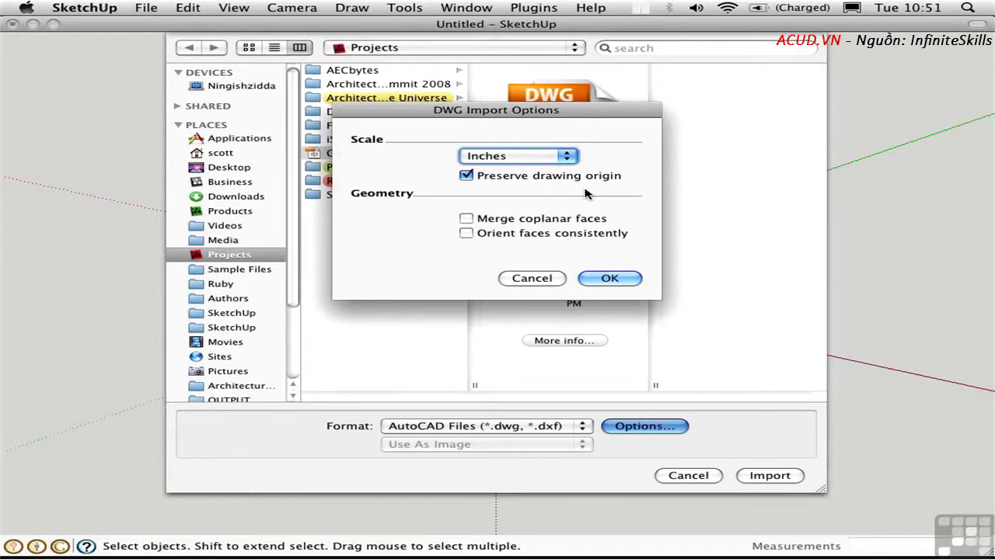
pyautogui.click(533, 158)
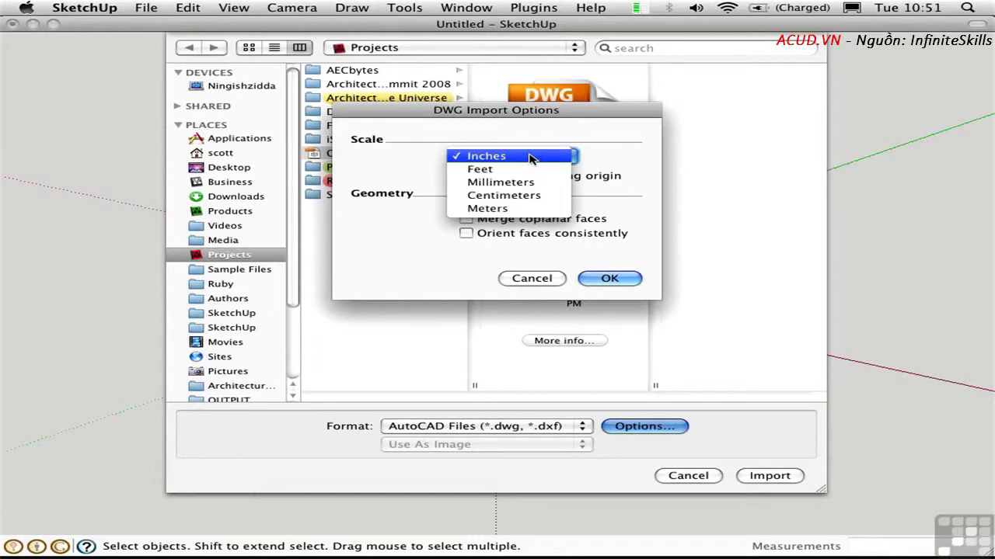
pyautogui.click(522, 139)
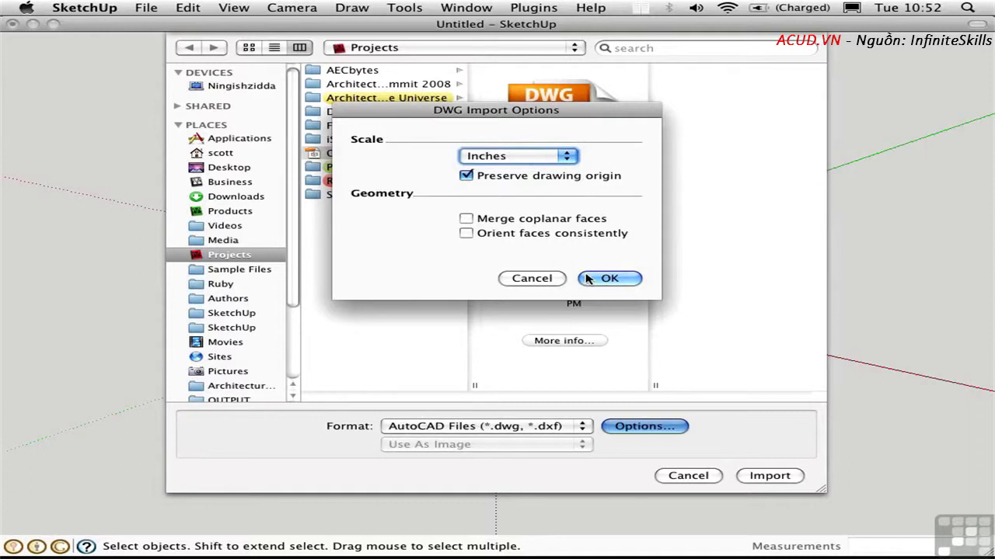
pyautogui.click(610, 279)
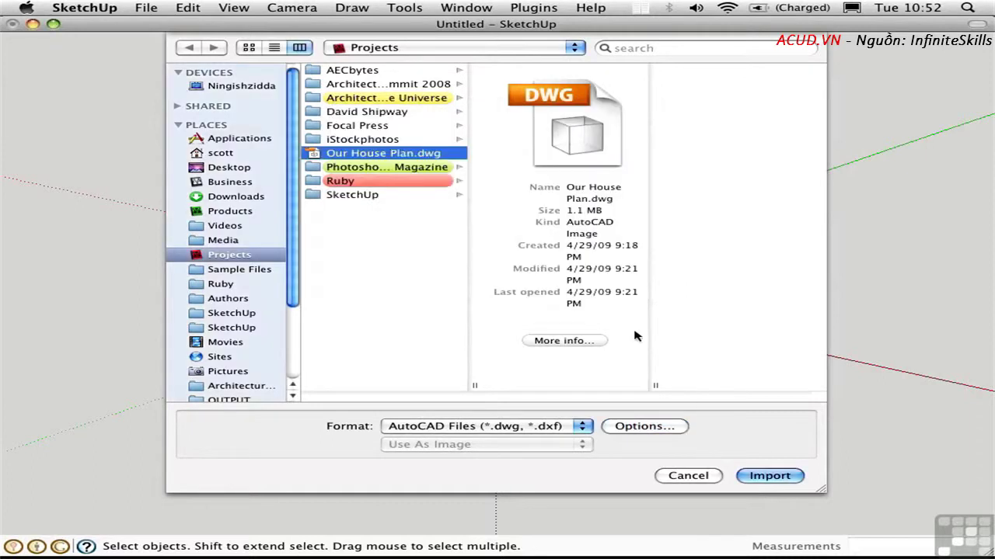
pyautogui.click(761, 476)
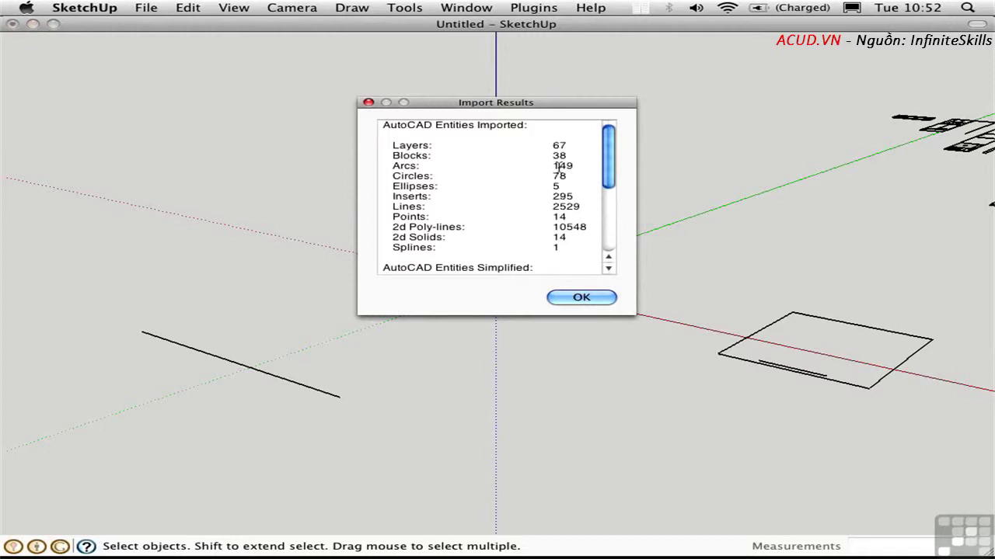
# Close the import results and view the drawings from Top in parallel projection, zoomed out.
pyautogui.click(602, 296)
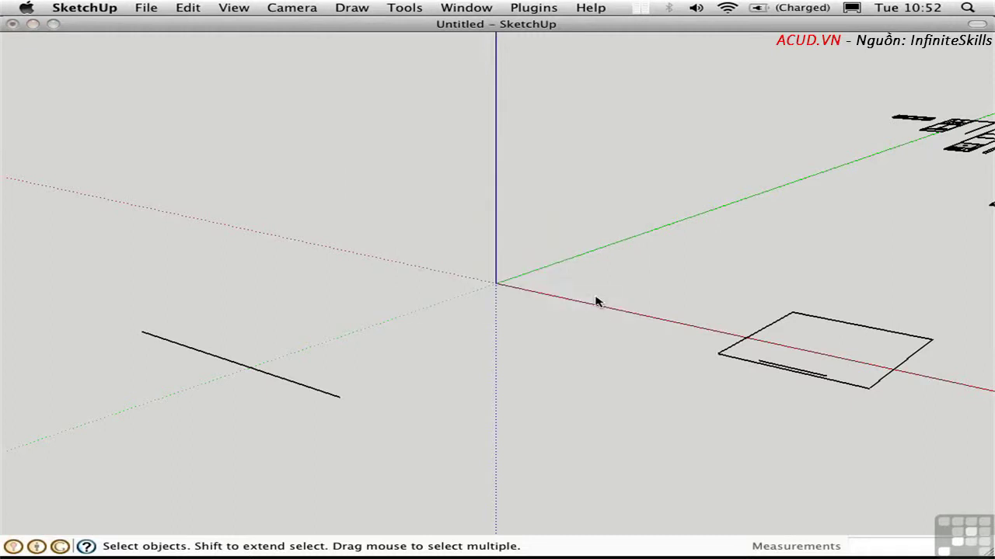
pyautogui.press('super+2')
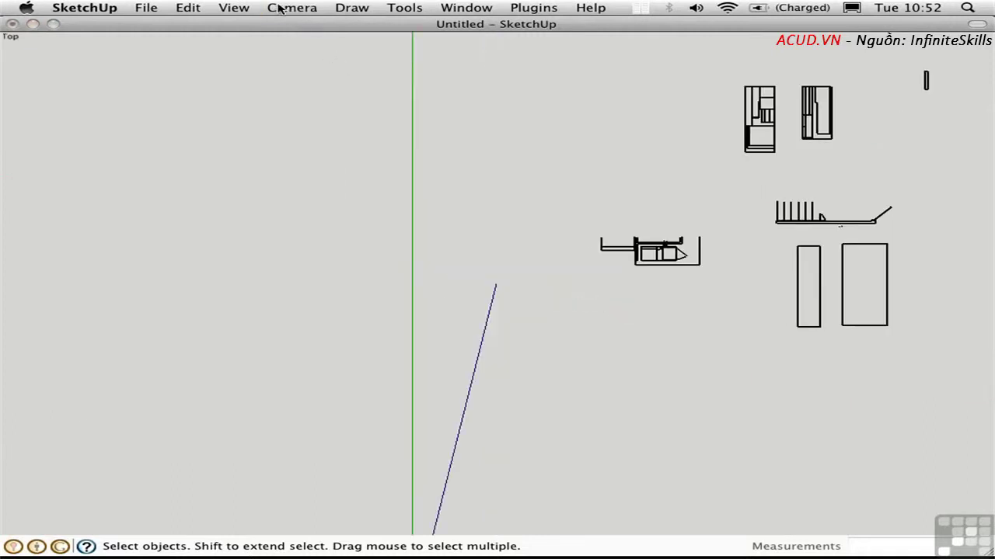
pyautogui.click(281, 9)
pyautogui.click(295, 75)
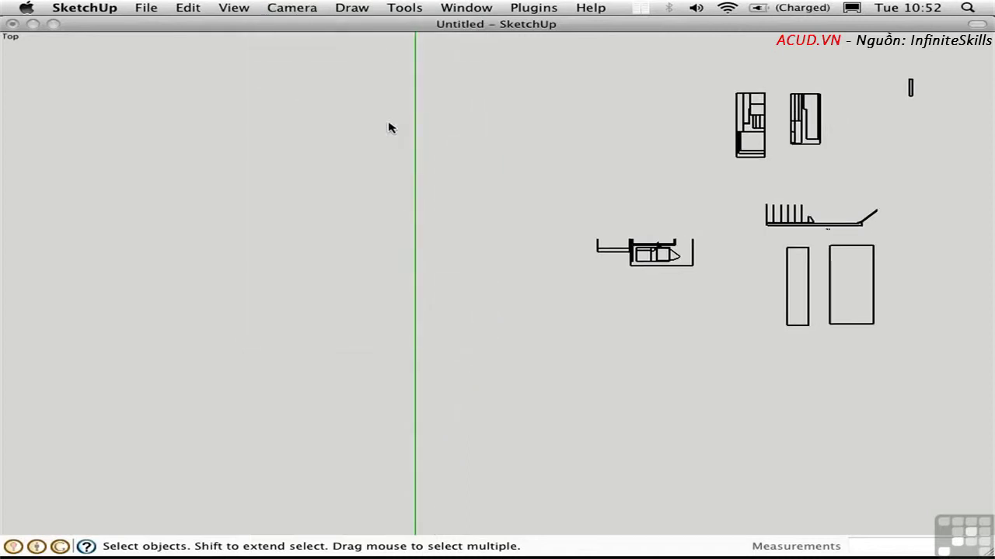
pyautogui.press('z')
pyautogui.moveTo(388, 127); pyautogui.dragTo(546, 343)
pyautogui.press('space')
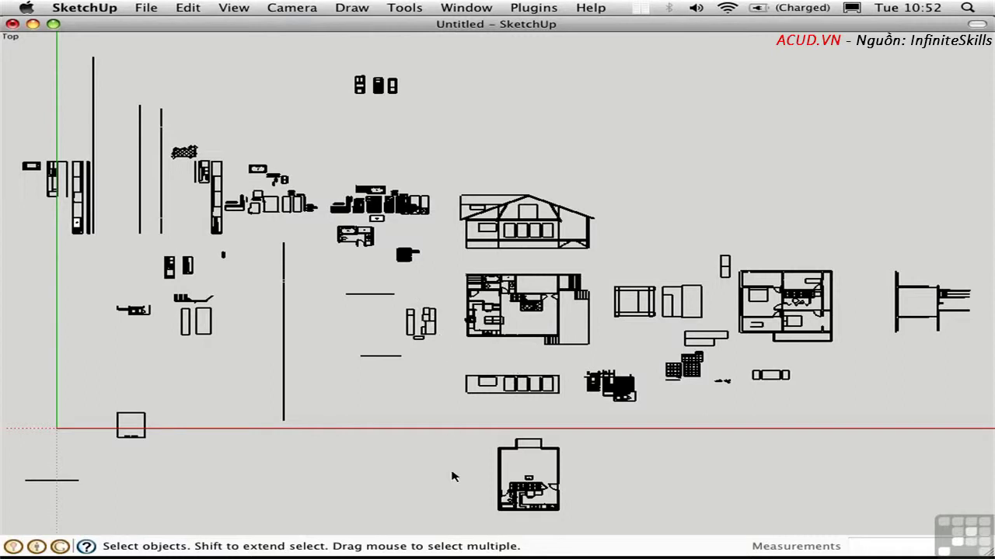
# Delete the extra drawings left of, below and right of the house, then zoom extents.
pyautogui.moveTo(444, 498); pyautogui.dragTo(2, 65)
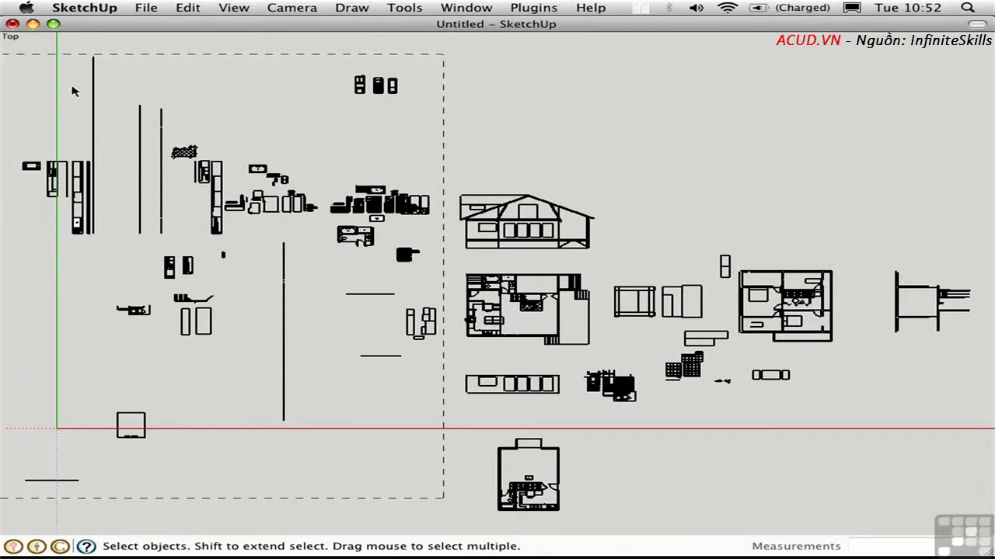
pyautogui.moveTo(72, 92); pyautogui.dragTo(78, 93)
pyautogui.press('Delete')
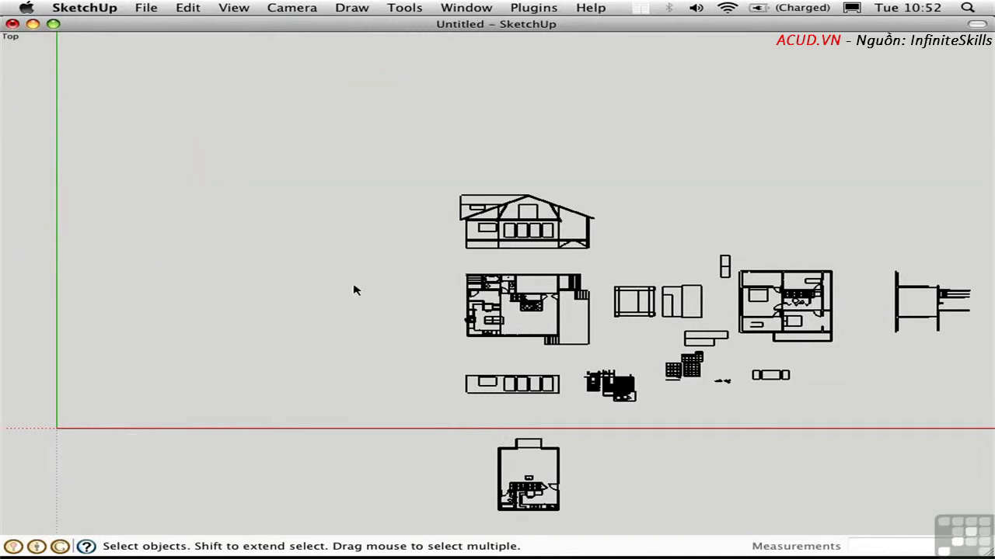
pyautogui.moveTo(661, 528); pyautogui.dragTo(413, 358)
pyautogui.press('Delete')
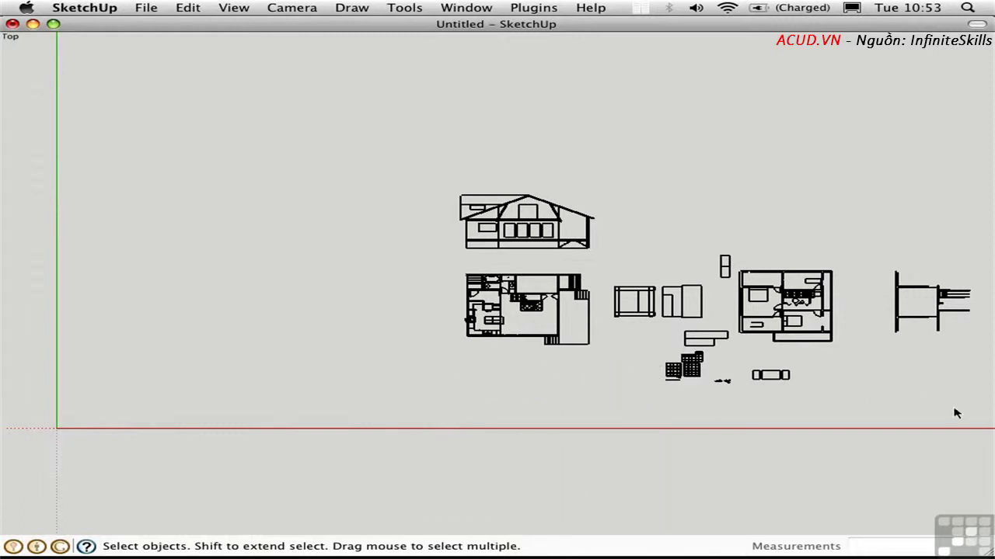
pyautogui.moveTo(976, 412); pyautogui.dragTo(614, 222)
pyautogui.press('Delete')
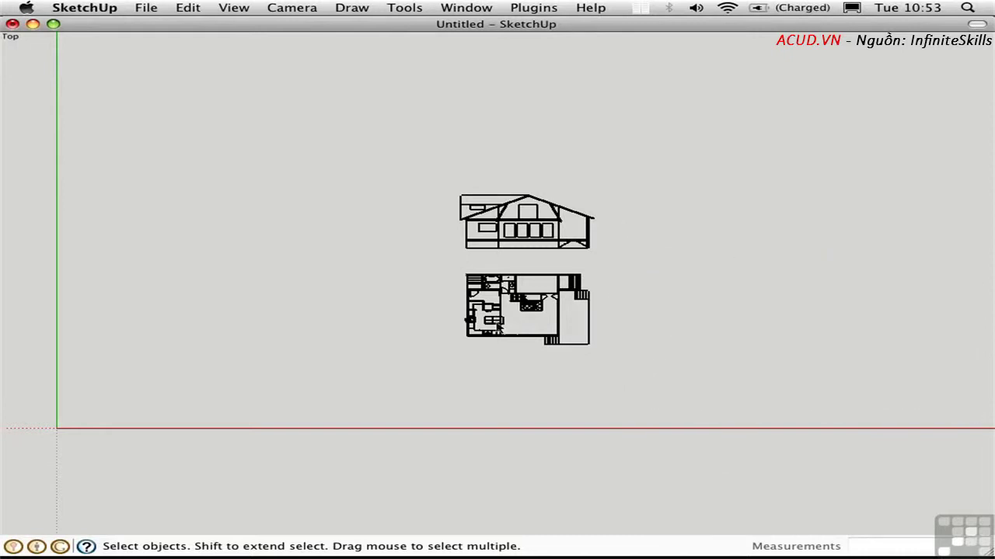
pyautogui.press('super+shift+e')
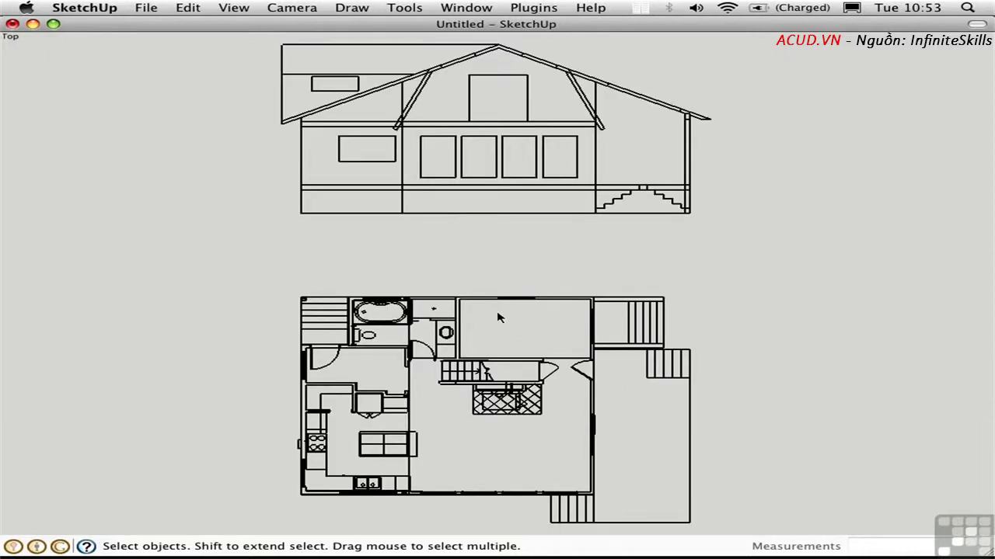
pyautogui.click(416, 91)
# Delete the left and right diagonal rafter lines from the elevation.
pyautogui.press('Delete')
pyautogui.click(595, 119)
pyautogui.press('Delete')
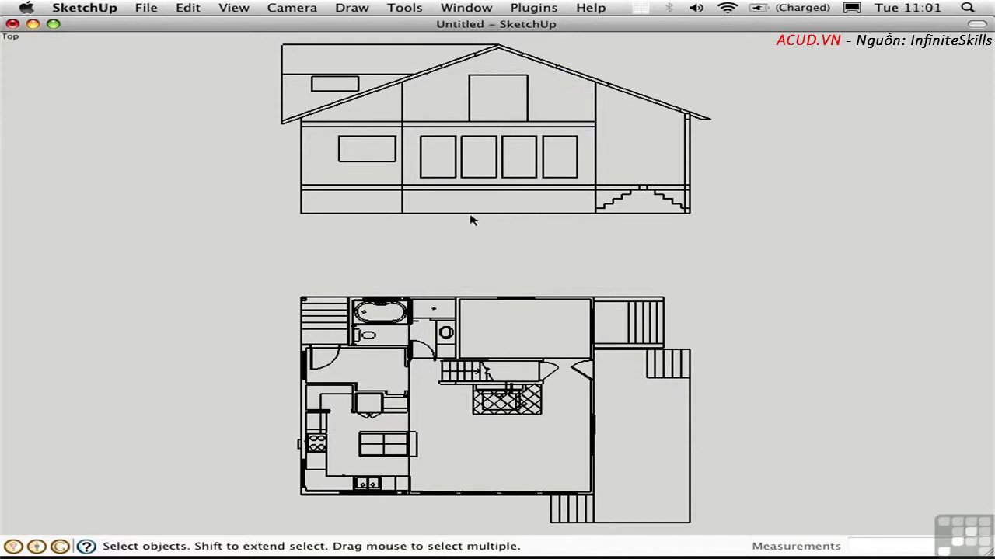
# Show the Layers window and zoom in on the stair and tile area.
pyautogui.click(457, 7)
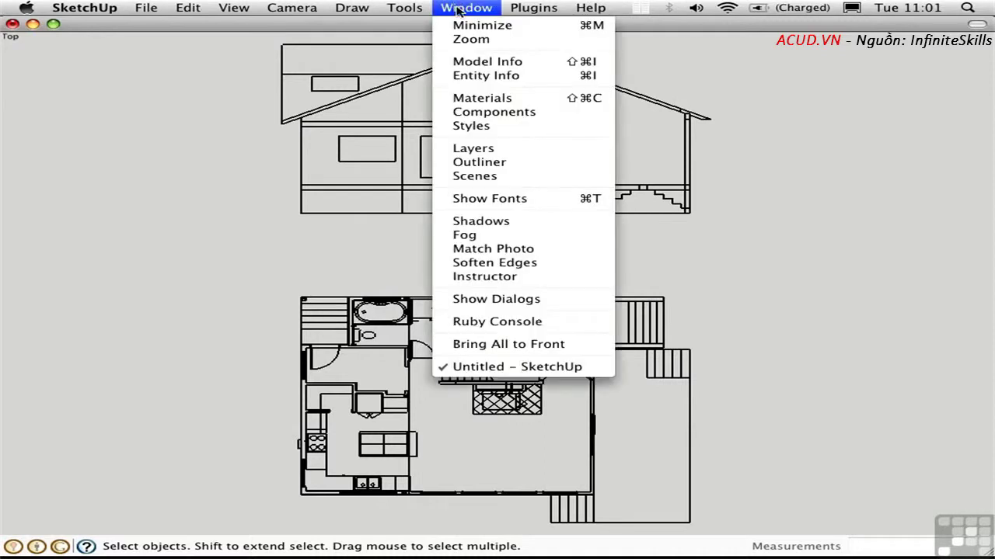
pyautogui.click(480, 151)
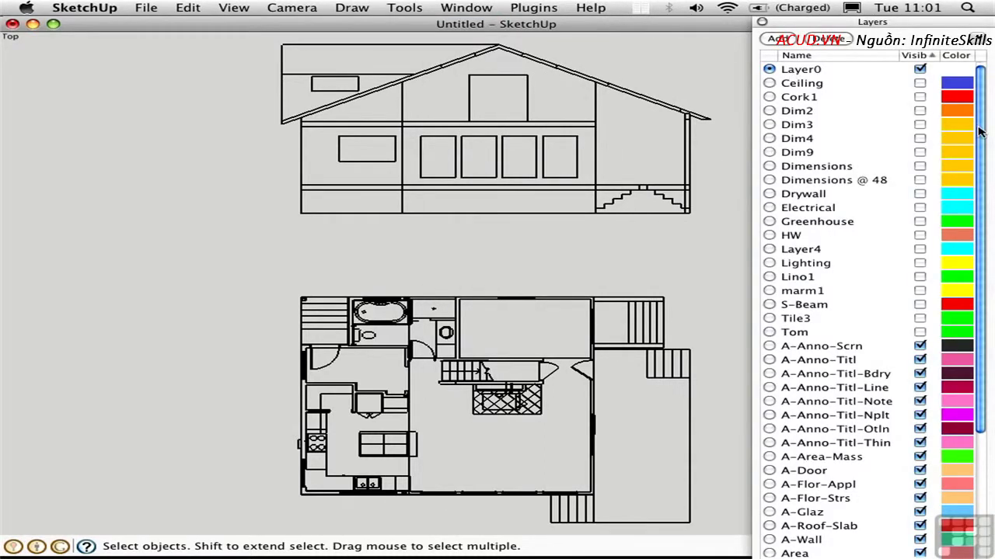
pyautogui.moveTo(979, 132)
pyautogui.mouseDown()
pyautogui.moveTo(976, 354)
pyautogui.moveTo(991, 120)
pyautogui.mouseUp()
pyautogui.press('super+shift+w')
pyautogui.moveTo(433, 342); pyautogui.dragTo(529, 435)
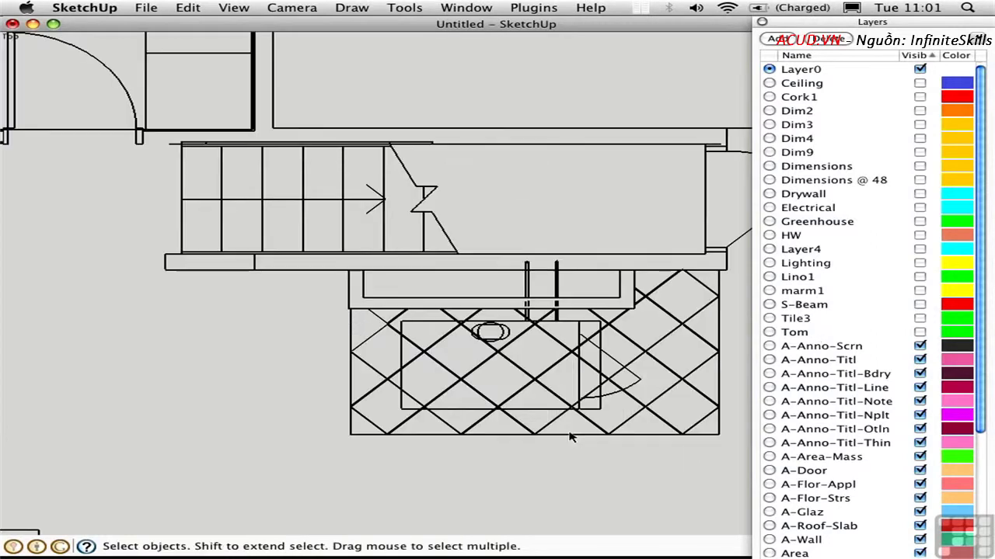
# Select a diagonal tile line in Entity Info and toggle the Limestone layer off and on.
pyautogui.click(630, 342)
pyautogui.press('super+i')
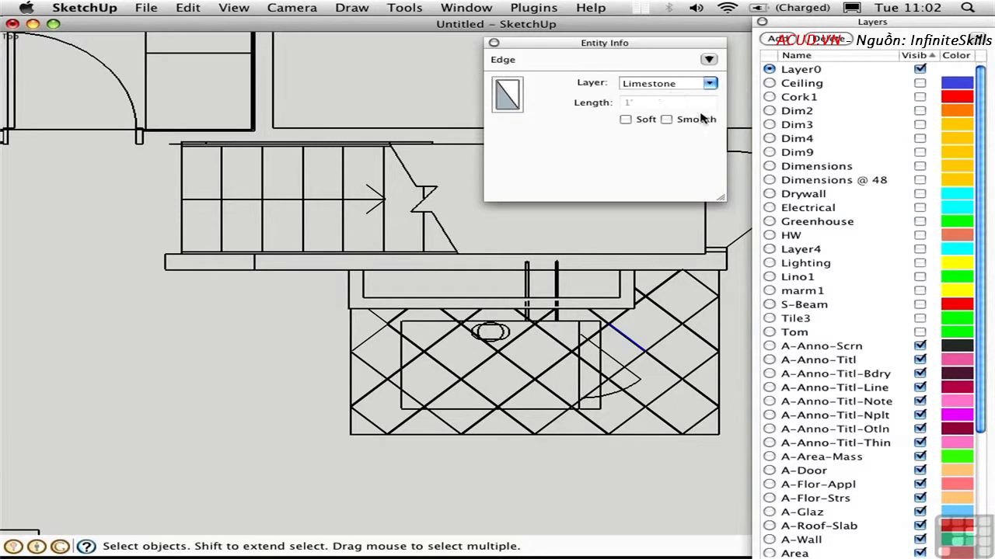
pyautogui.moveTo(982, 300); pyautogui.dragTo(929, 513)
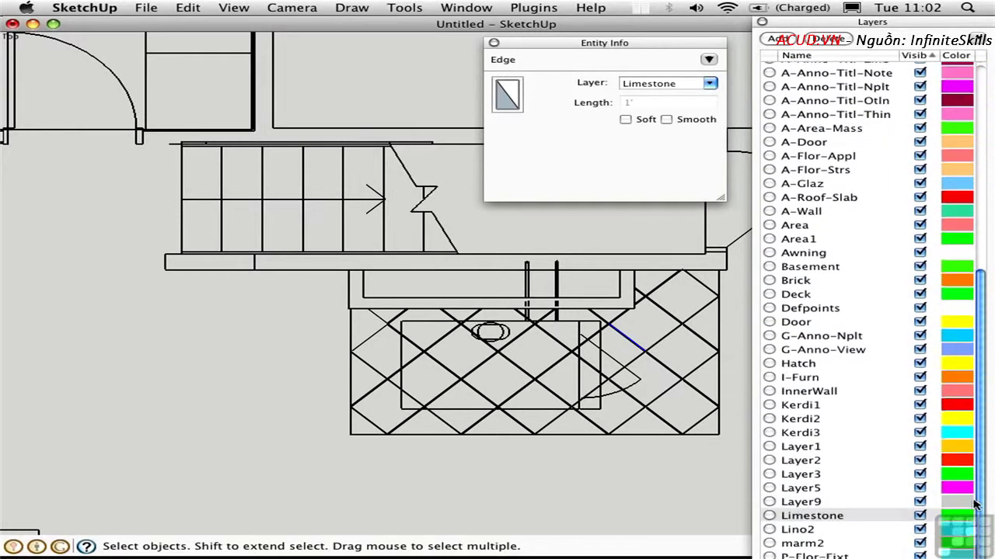
pyautogui.click(920, 512)
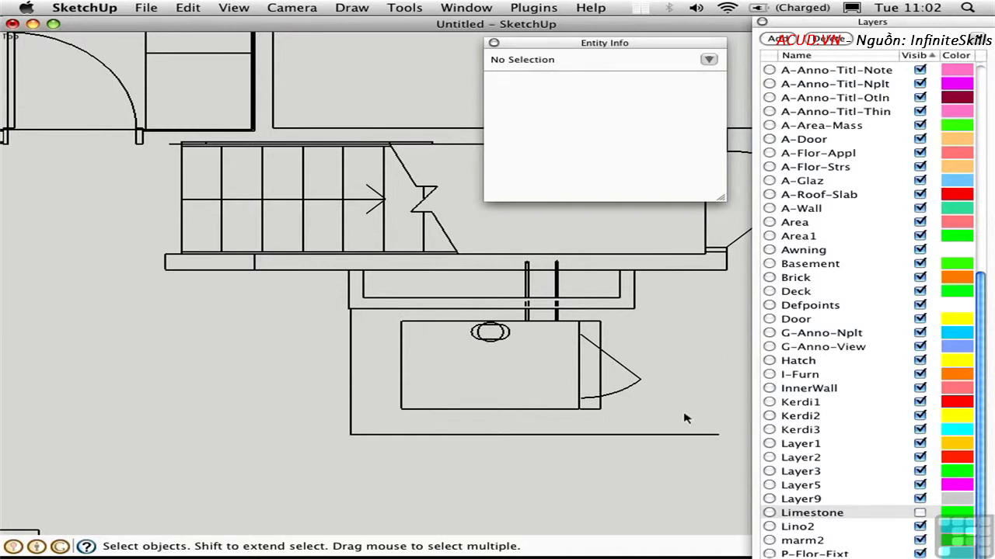
pyautogui.click(920, 513)
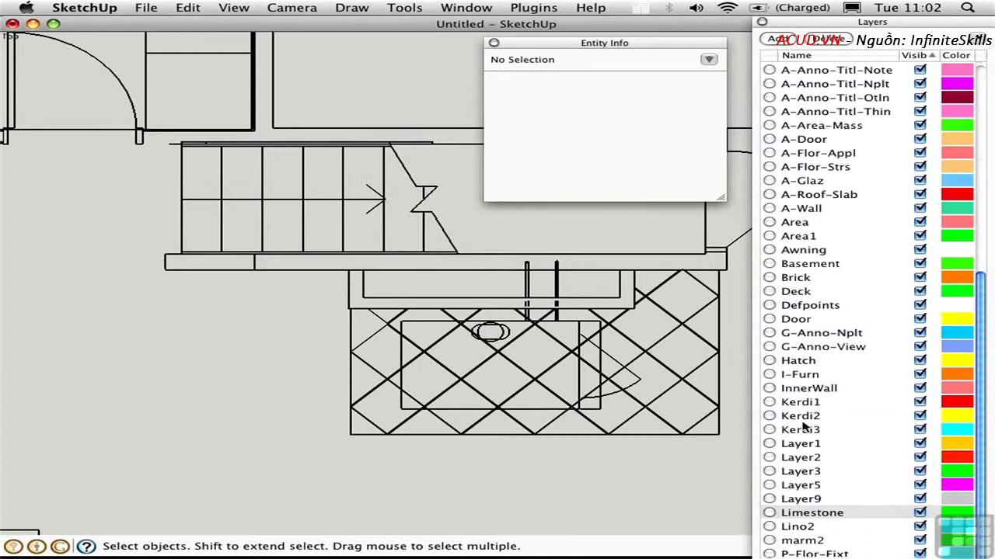
# Select three tile-border edges and keep them on the Limestone layer.
pyautogui.click(721, 317)
pyautogui.keyDown('shift'); pyautogui.click(722, 370); pyautogui.keyUp('shift')
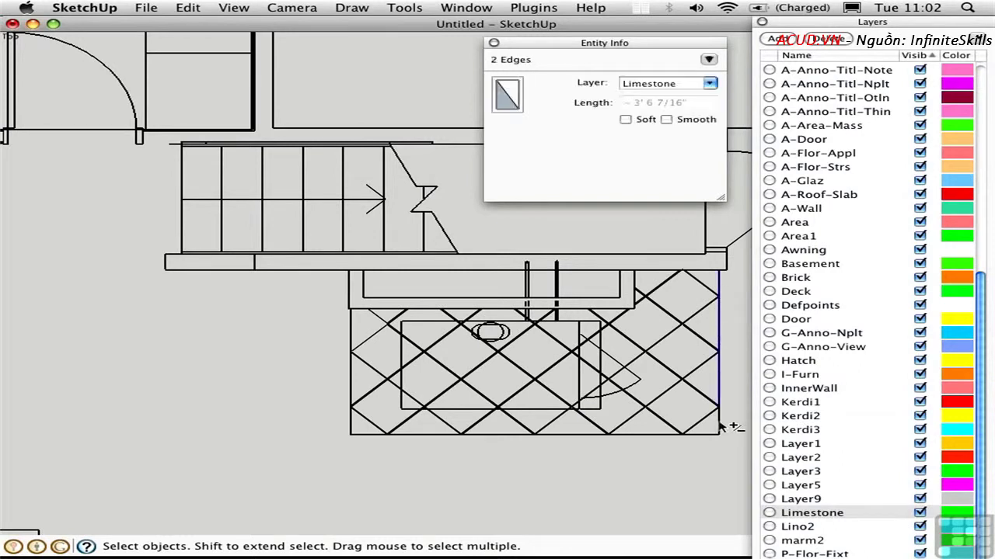
pyautogui.keyDown('shift'); pyautogui.click(719, 426); pyautogui.keyUp('shift')
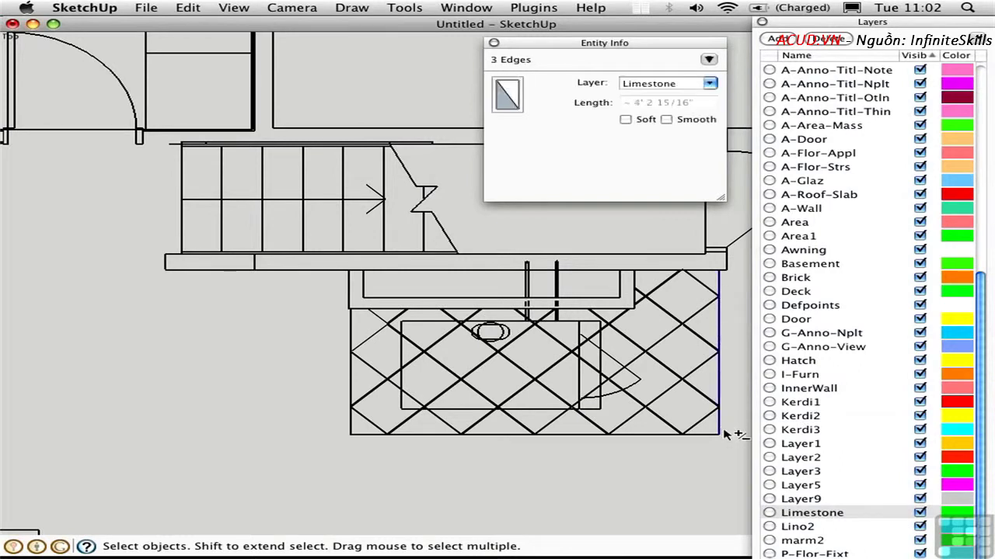
pyautogui.click(705, 84)
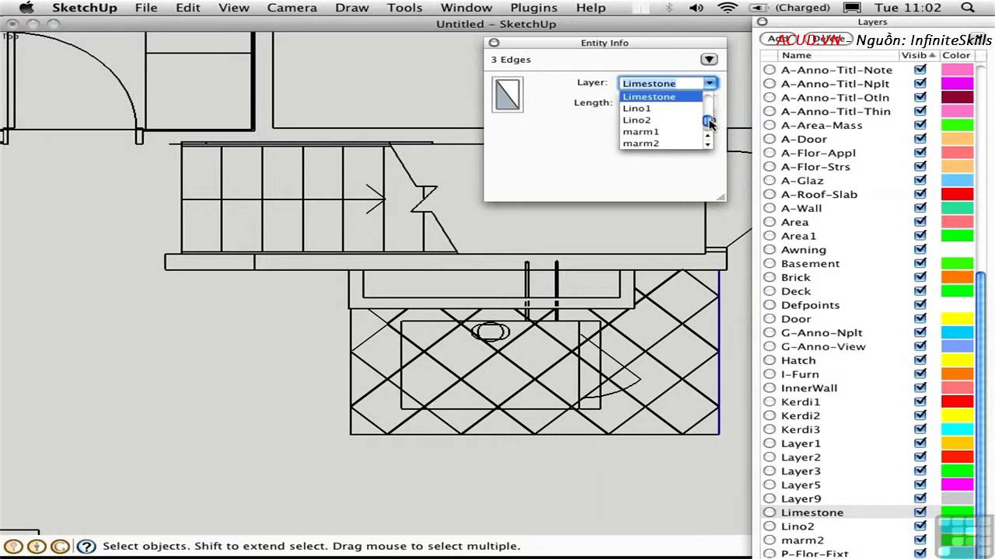
pyautogui.click(572, 154)
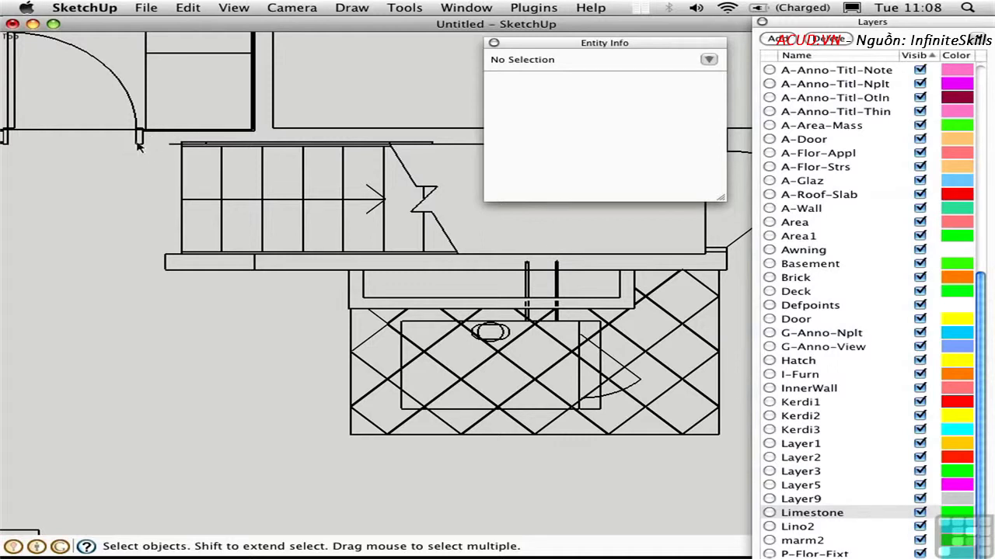
pyautogui.press('m')
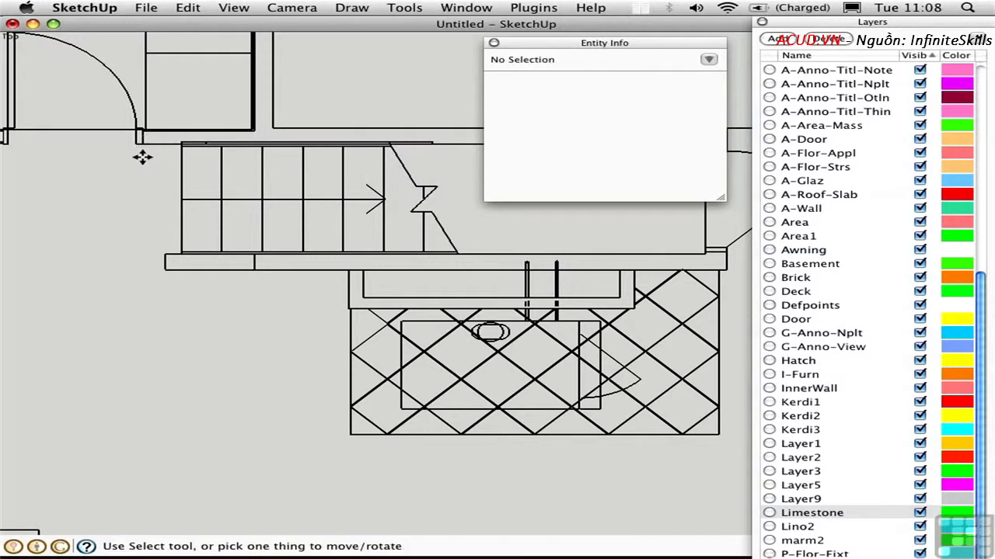
pyautogui.press('space')
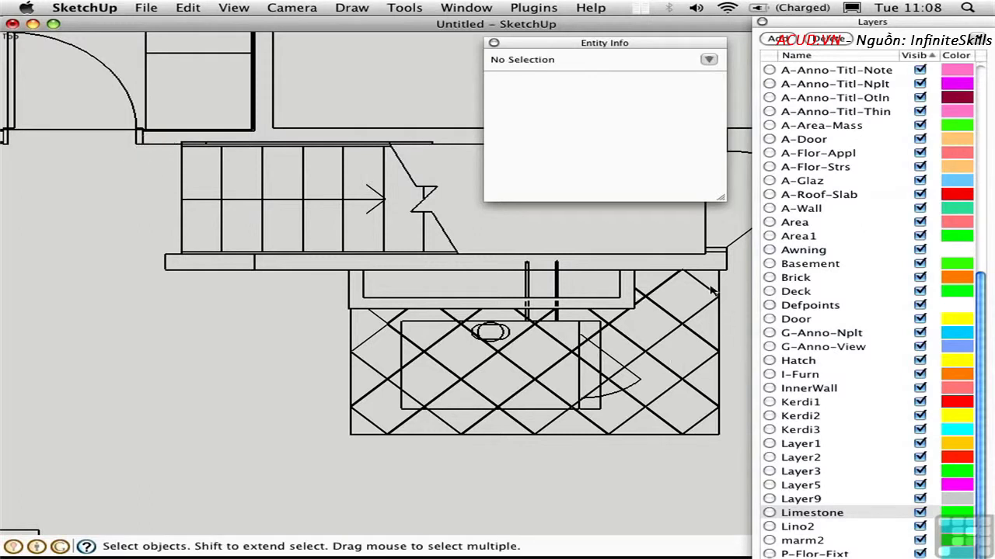
pyautogui.click(920, 514)
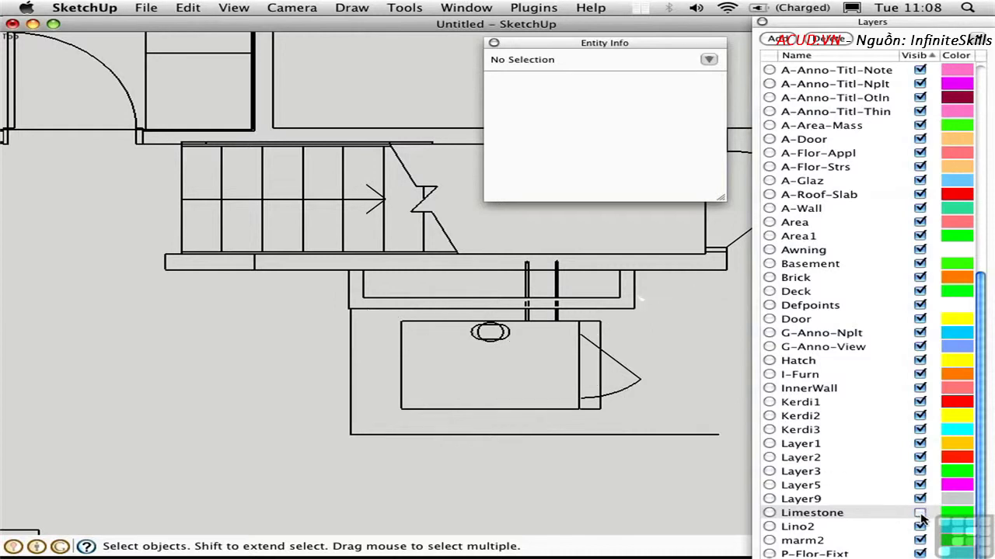
pyautogui.click(920, 513)
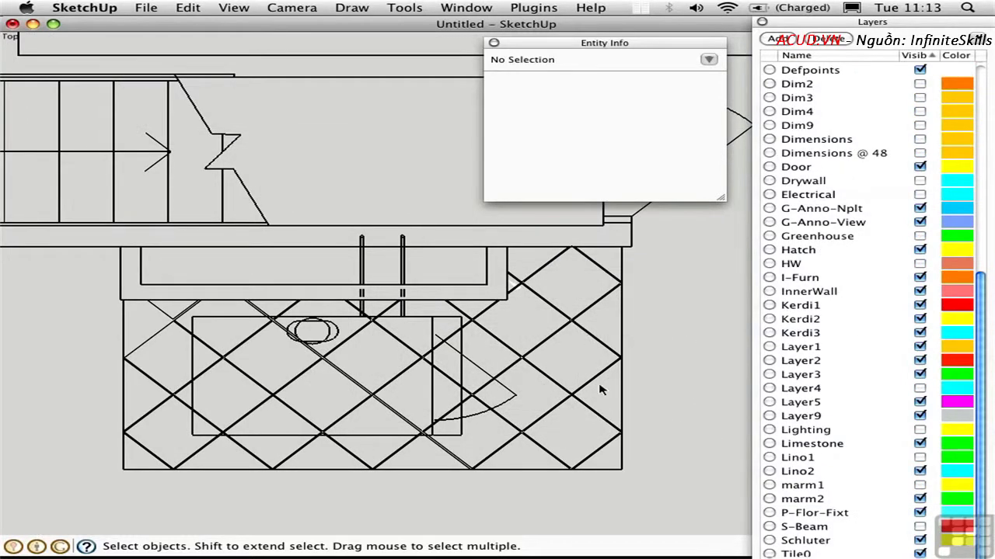
# Move the five edges on the tiled area's right side to Layer2.
pyautogui.click(597, 469)
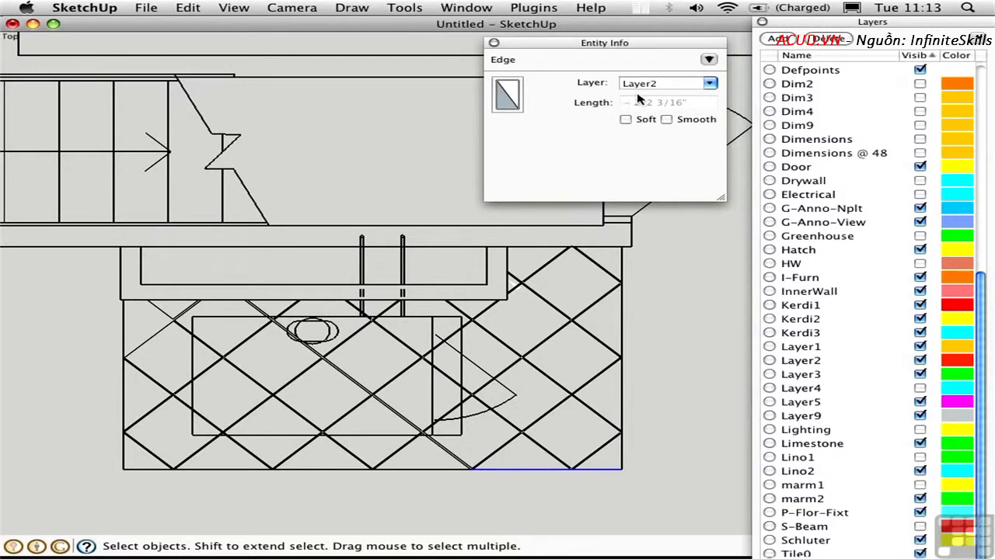
pyautogui.click(672, 336)
pyautogui.moveTo(618, 245); pyautogui.dragTo(629, 483)
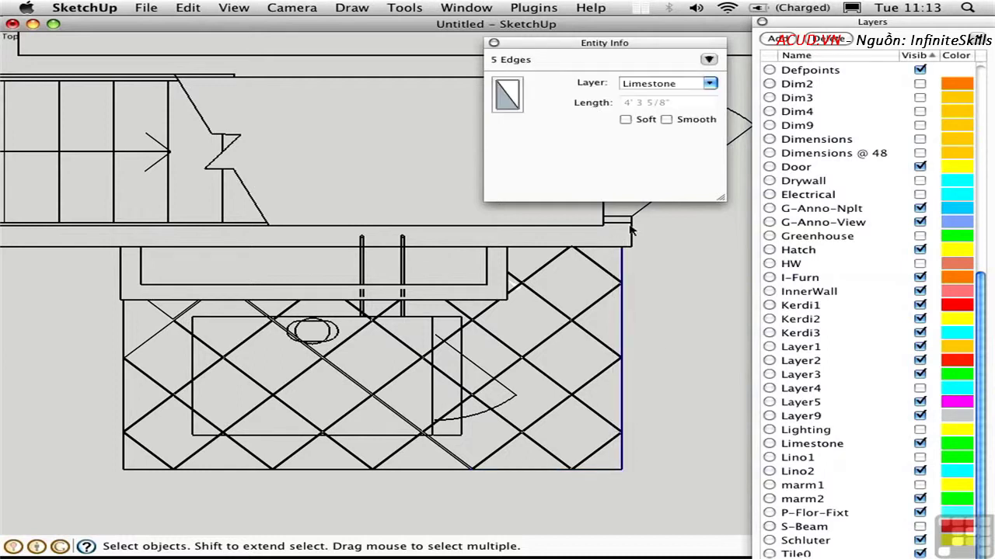
pyautogui.click(711, 84)
pyautogui.moveTo(707, 127); pyautogui.dragTo(709, 121)
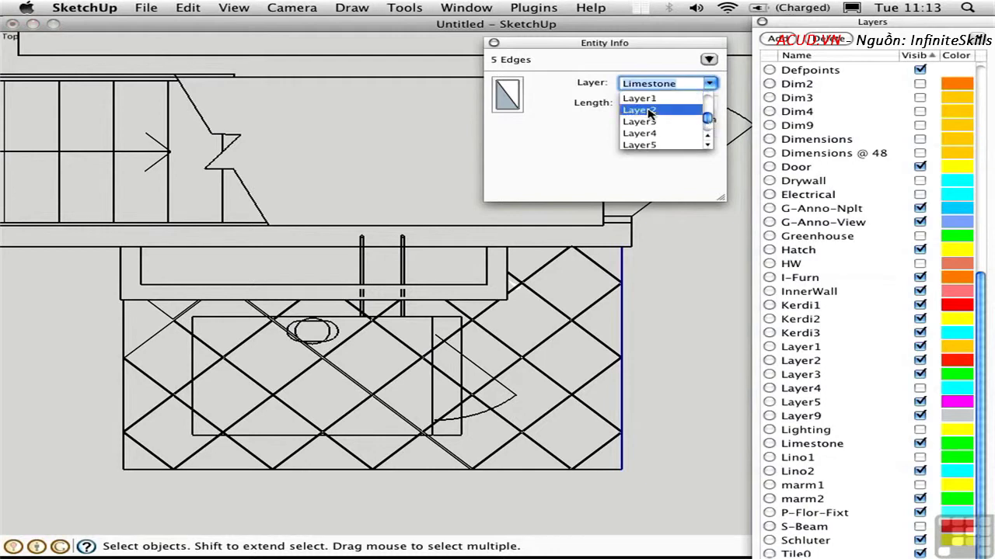
pyautogui.click(650, 112)
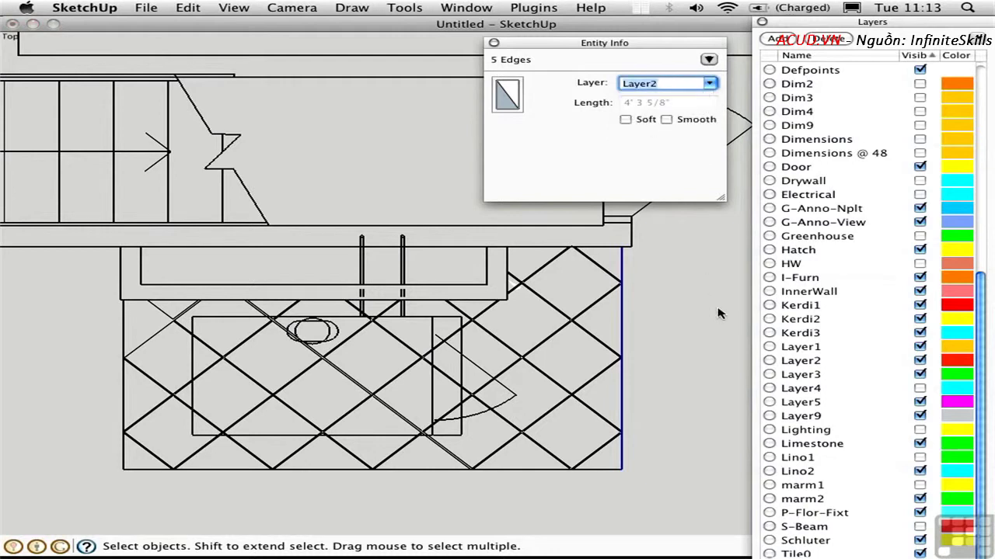
# Hide the Limestone layer, zoom out to the whole floor plan, and close Entity Info.
pyautogui.click(920, 444)
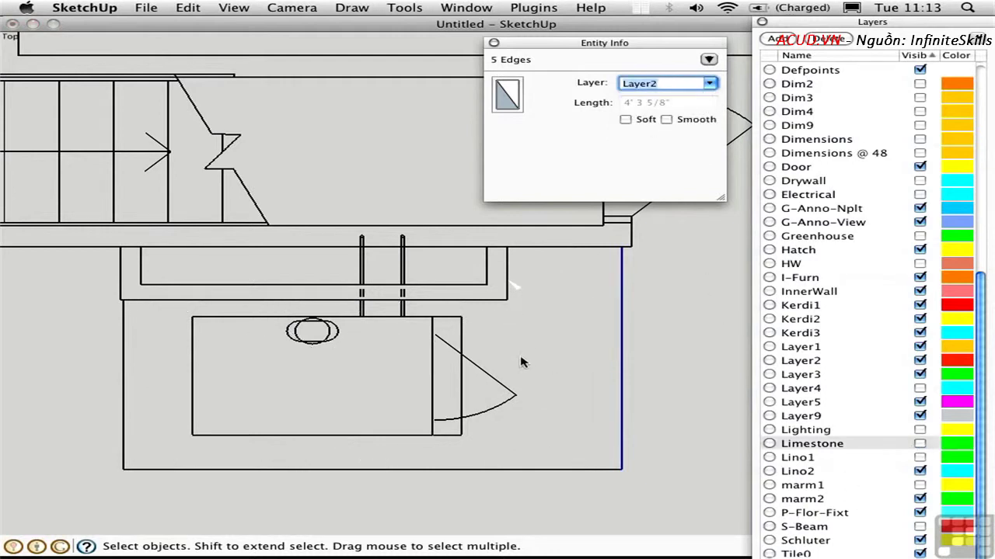
pyautogui.click(509, 290)
pyautogui.press('z')
pyautogui.moveTo(505, 290); pyautogui.dragTo(441, 367)
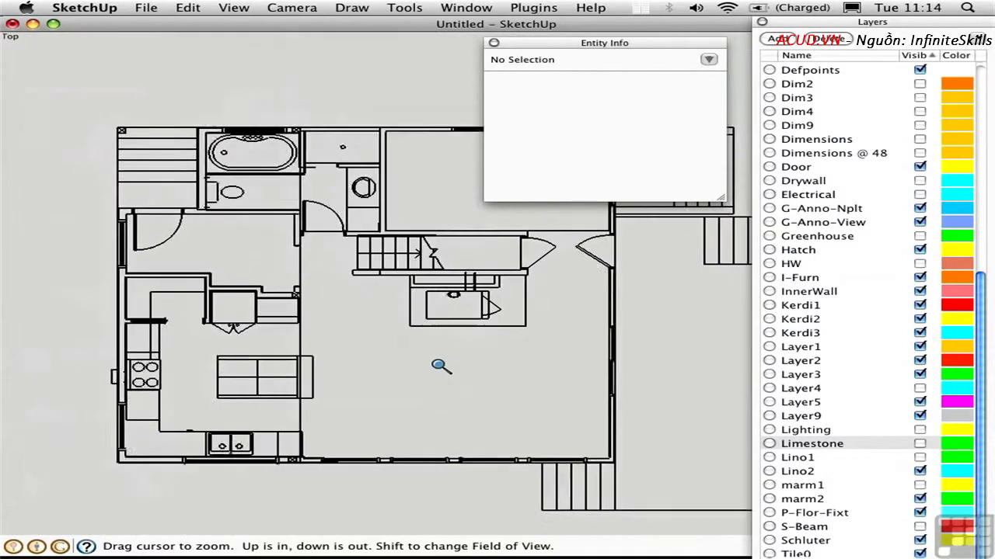
pyautogui.keyDown('shift'); pyautogui.moveTo(441, 367); pyautogui.dragTo(390, 332, button='middle'); pyautogui.keyUp('shift')
pyautogui.click(494, 43)
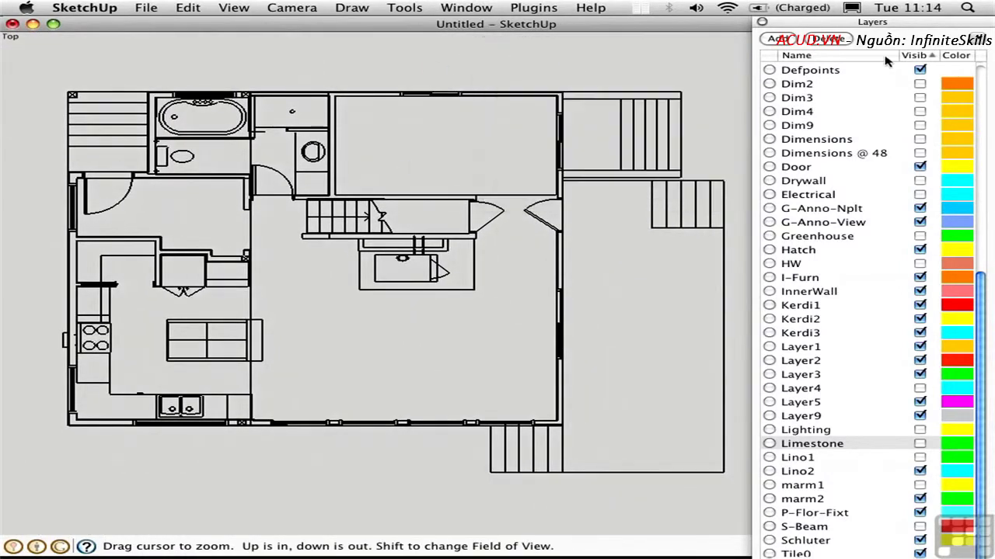
# Sort layers by visibility and delete hidden layers Ceiling through Tom with their contents.
pyautogui.click(918, 56)
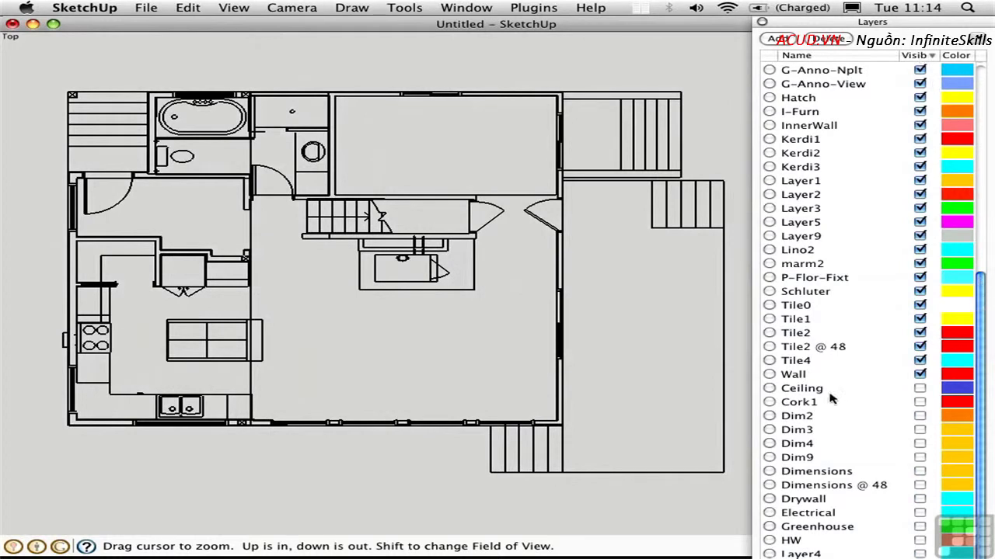
pyautogui.click(918, 56)
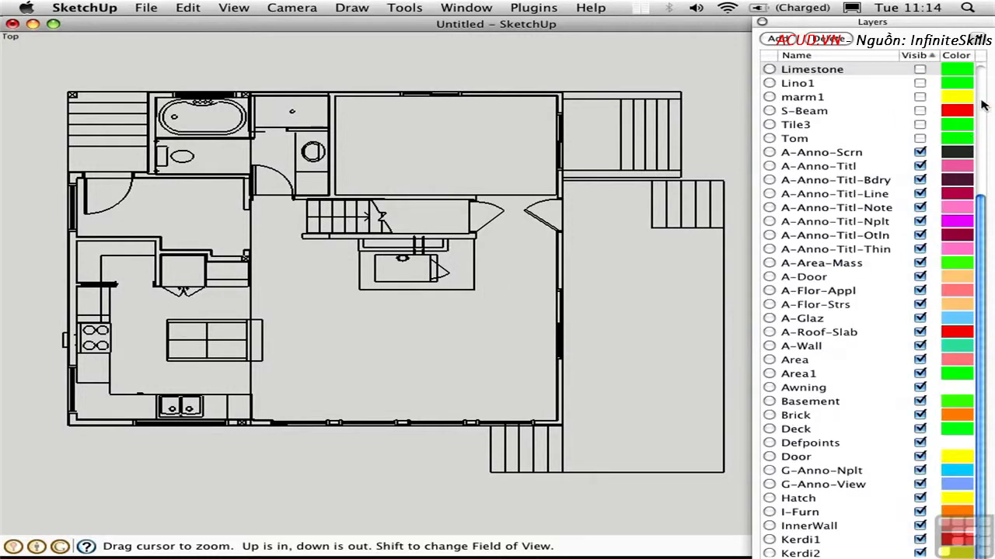
pyautogui.click(983, 109)
pyautogui.click(805, 87)
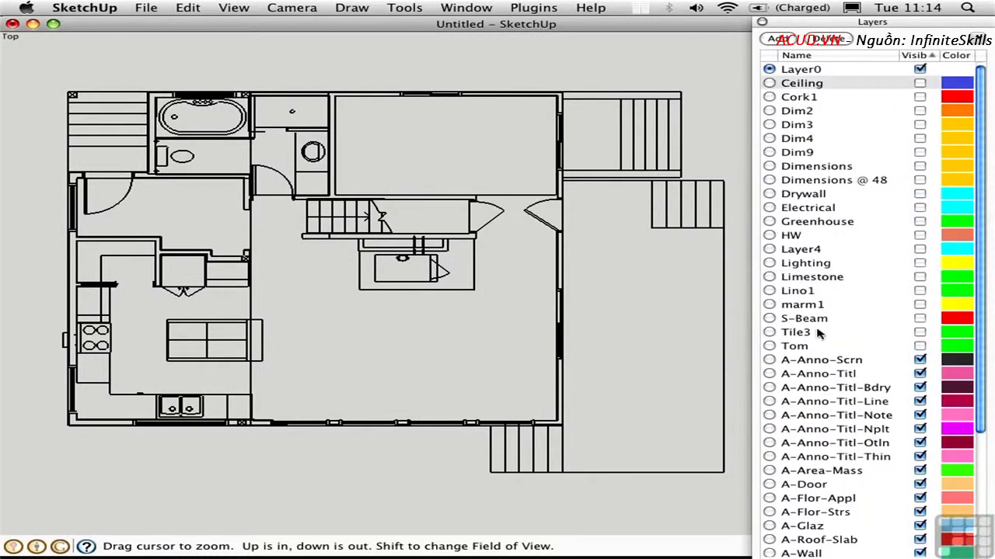
pyautogui.keyDown('shift'); pyautogui.click(803, 347); pyautogui.keyUp('shift')
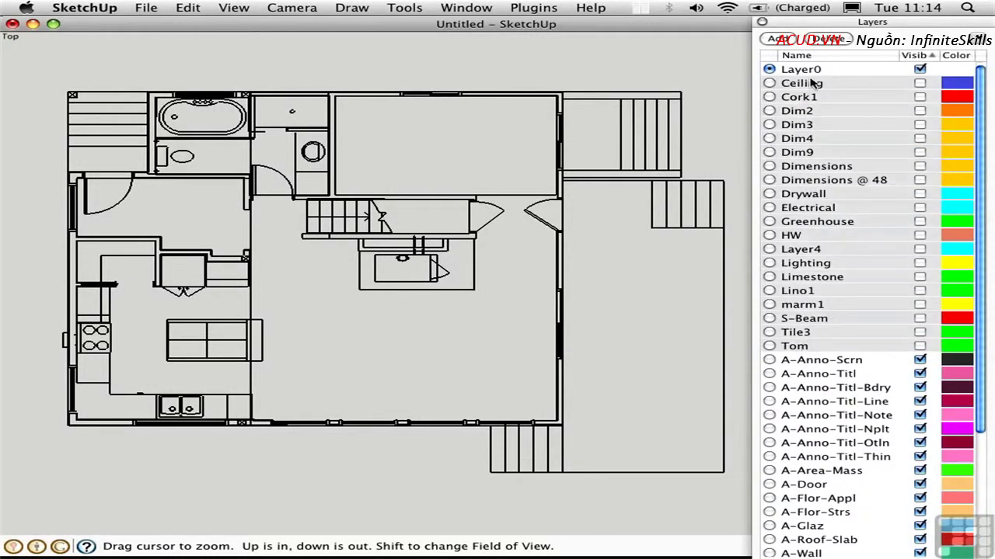
pyautogui.click(829, 40)
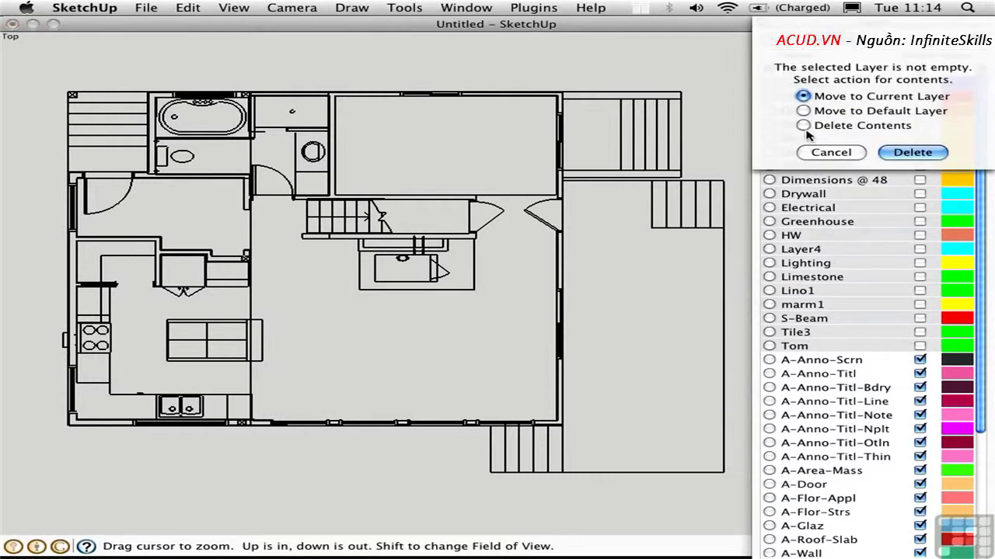
pyautogui.click(805, 125)
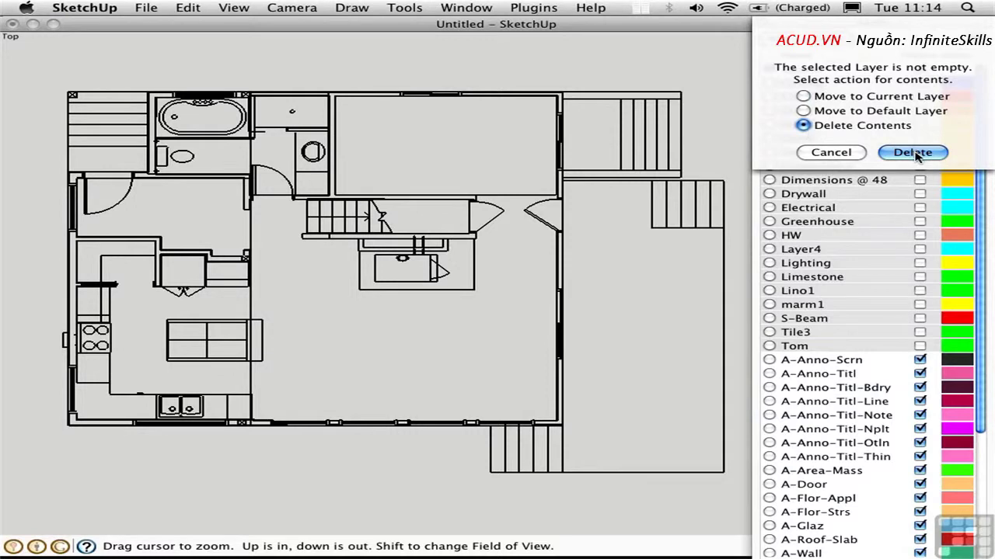
pyautogui.click(917, 153)
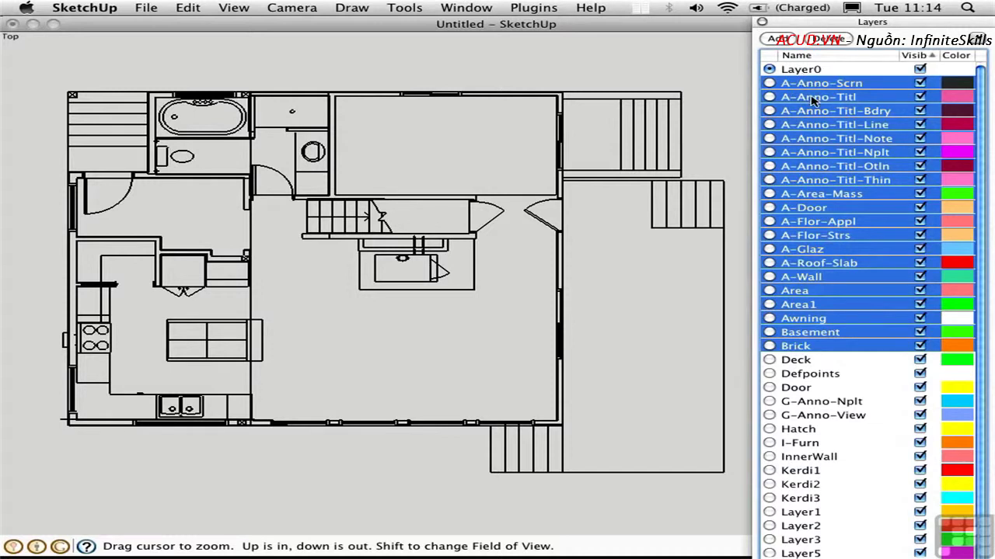
# Delete layers A-Anno-Scrn through P-Flor-Fixt, moving their geometry to the current layer.
pyautogui.click(812, 83)
pyautogui.scroll(-2, 983, 378)
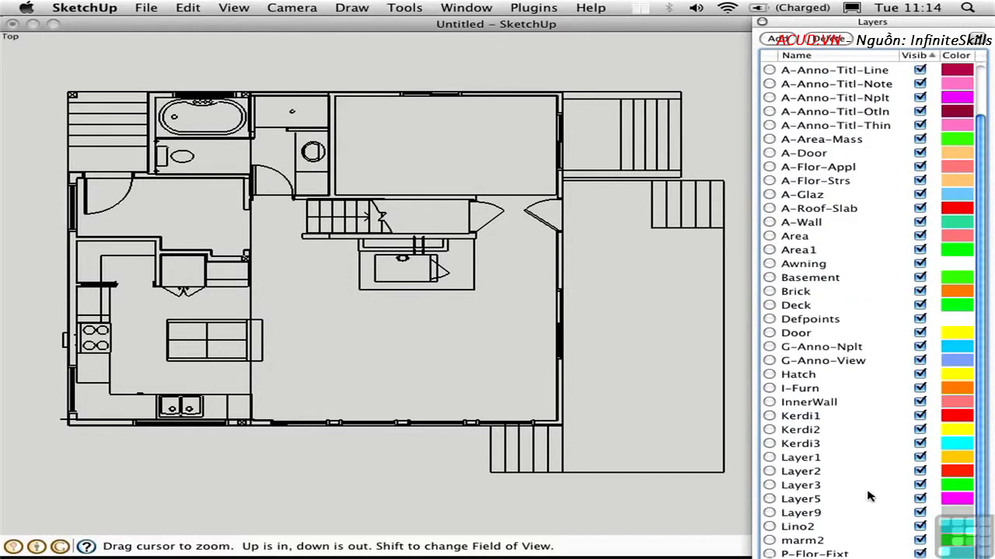
pyautogui.keyDown('shift'); pyautogui.click(816, 553); pyautogui.keyUp('shift')
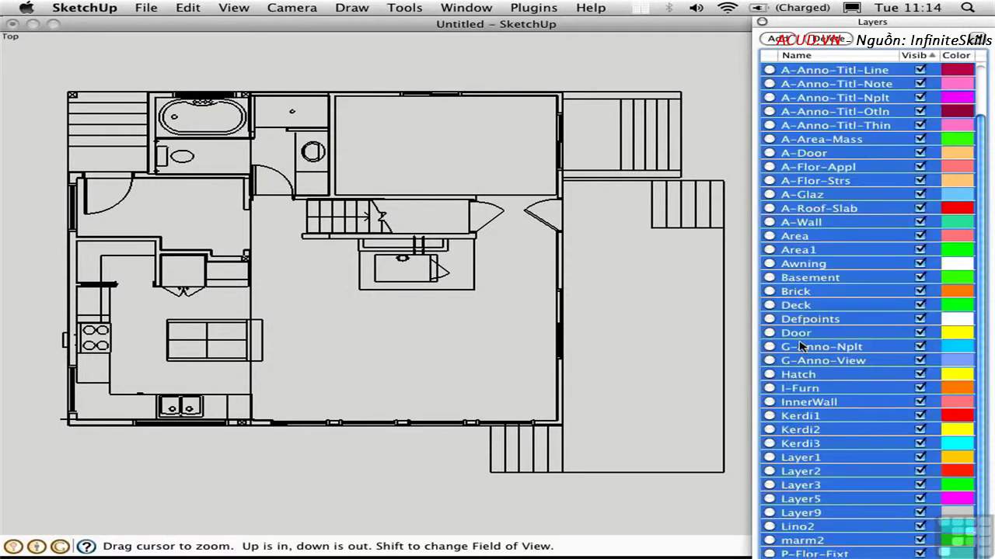
pyautogui.click(826, 39)
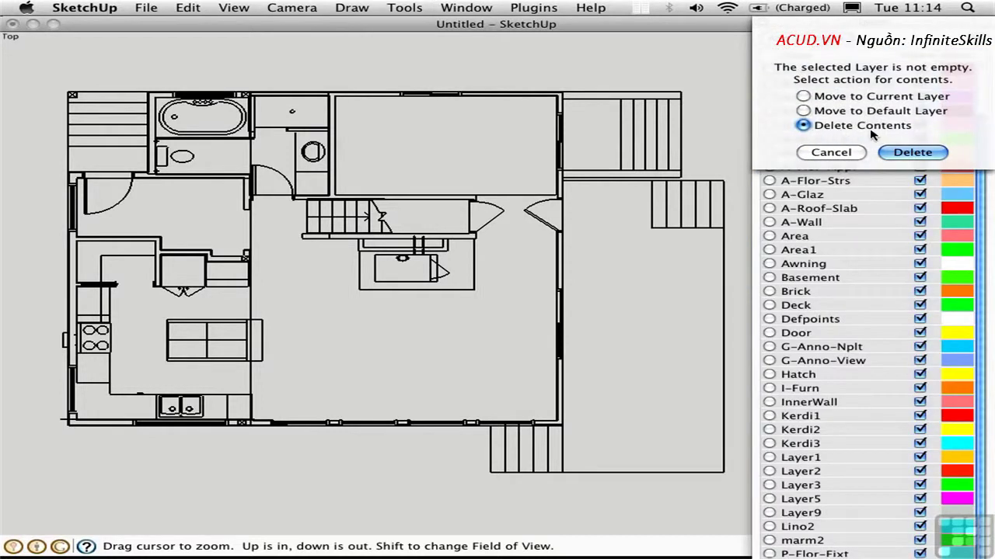
pyautogui.click(803, 96)
pyautogui.click(909, 154)
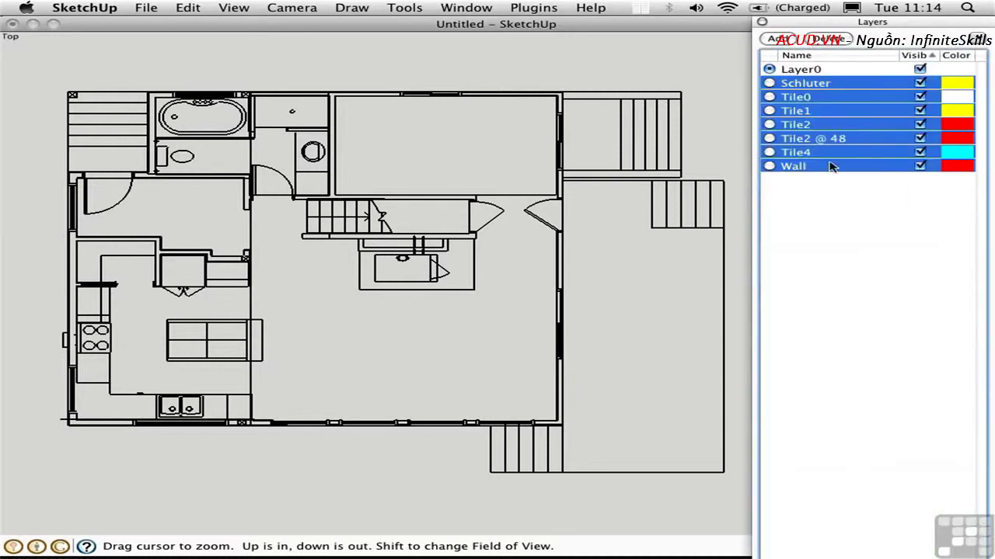
# Delete the remaining layers Schluter through Wall, leaving only Layer0.
pyautogui.click(826, 41)
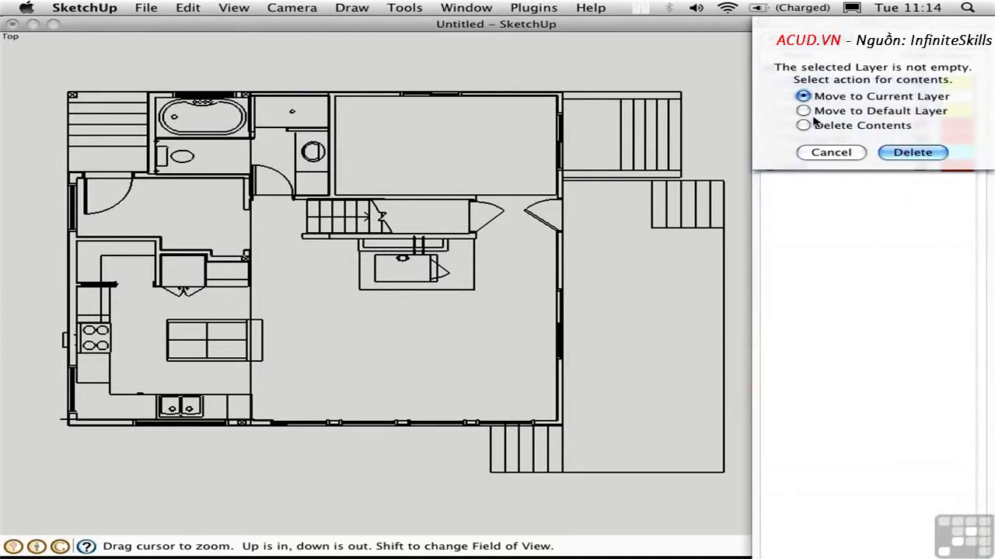
pyautogui.click(914, 153)
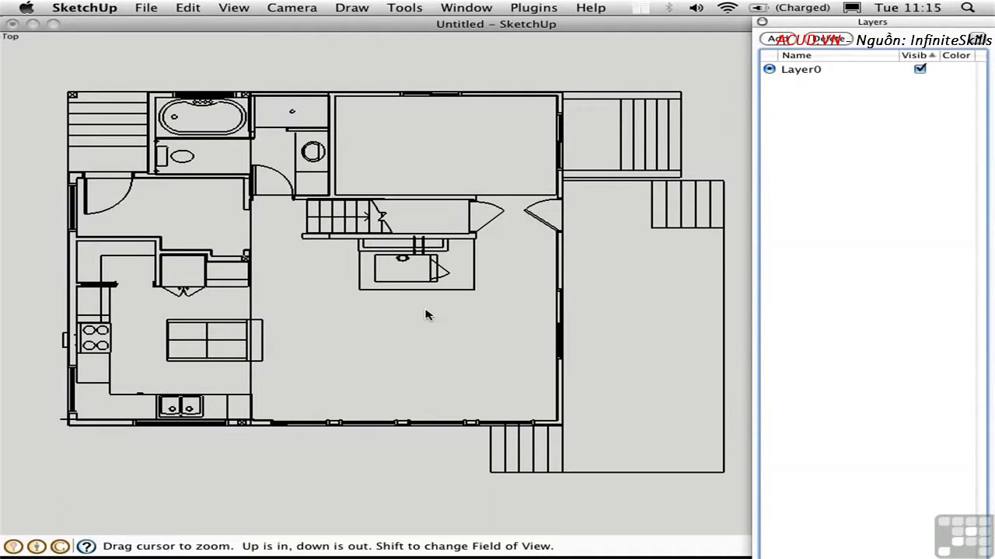
pyautogui.press('super+shift+w')
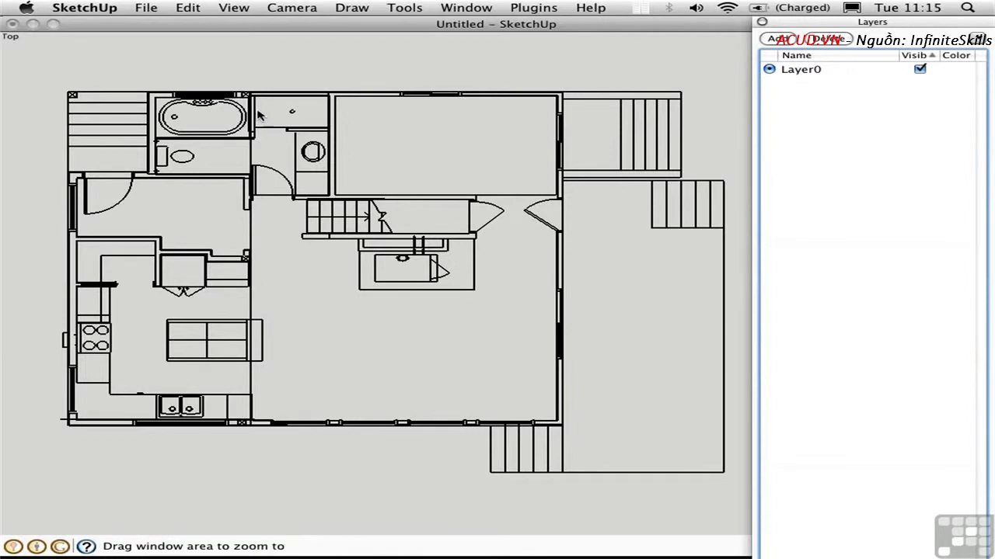
# Zoom into the bathroom and draw a line closing the wall strip above the toilet.
pyautogui.click(253, 84)
pyautogui.moveTo(237, 101); pyautogui.dragTo(350, 191)
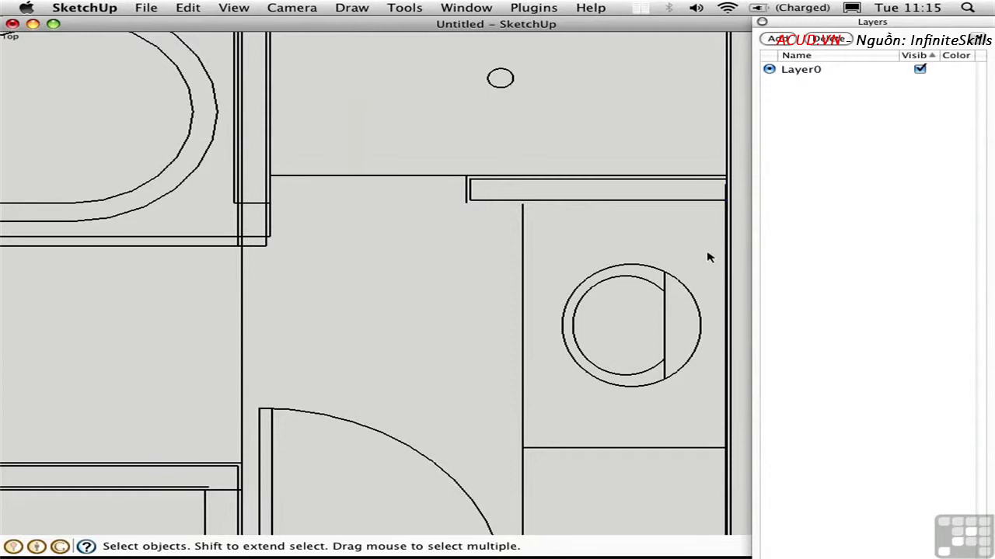
pyautogui.press('super+shift+w')
pyautogui.moveTo(678, 152); pyautogui.dragTo(744, 230)
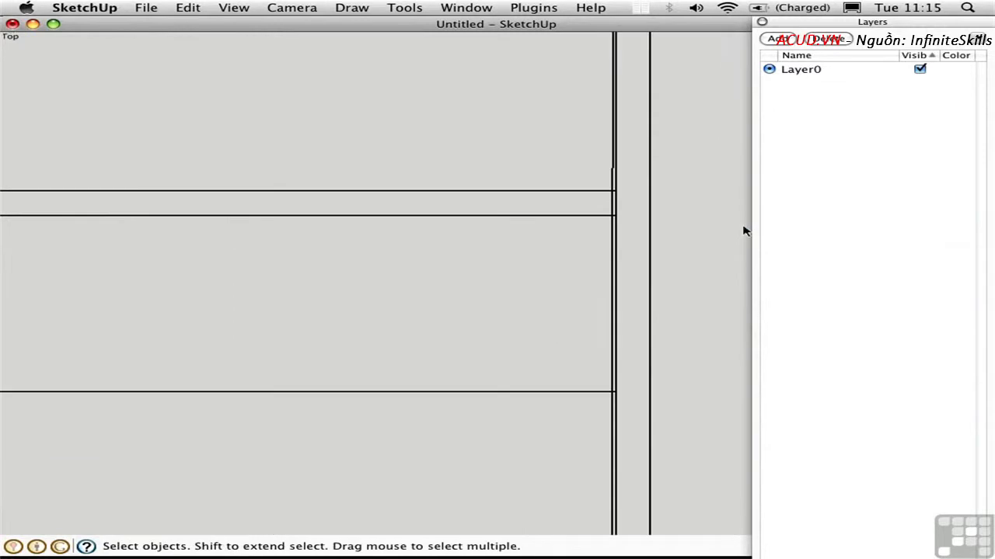
pyautogui.click(614, 301)
pyautogui.click(591, 303)
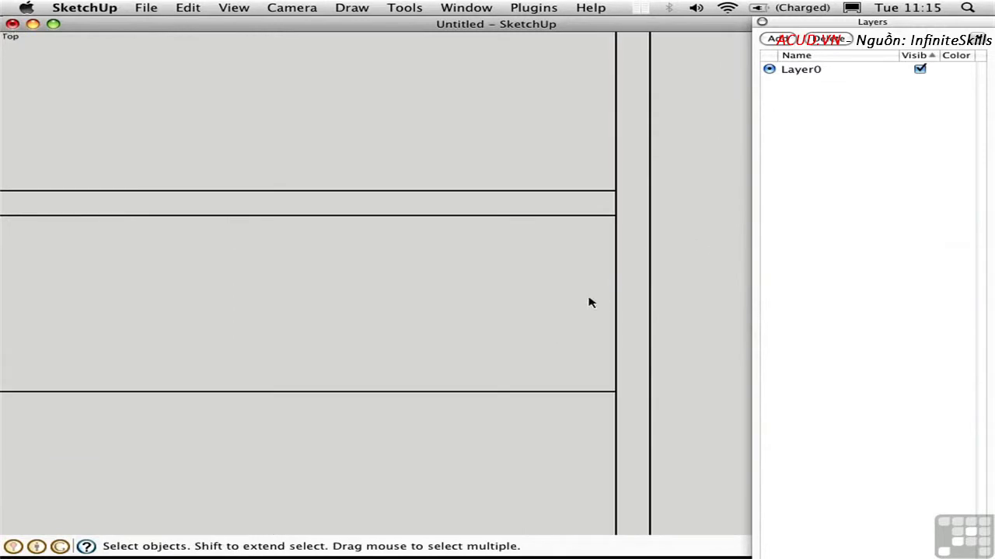
pyautogui.scroll(-3, 447, 328)
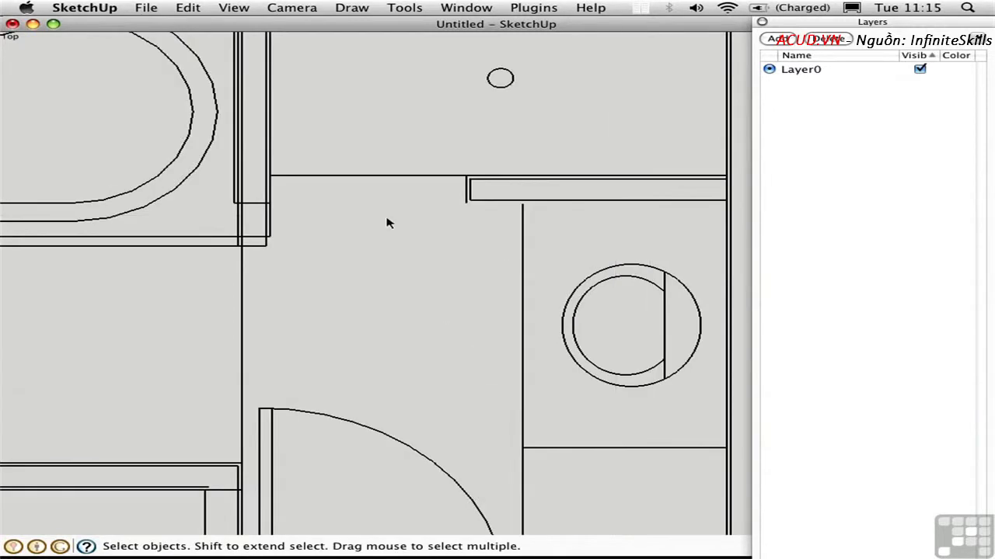
pyautogui.press('l')
pyautogui.click(465, 202)
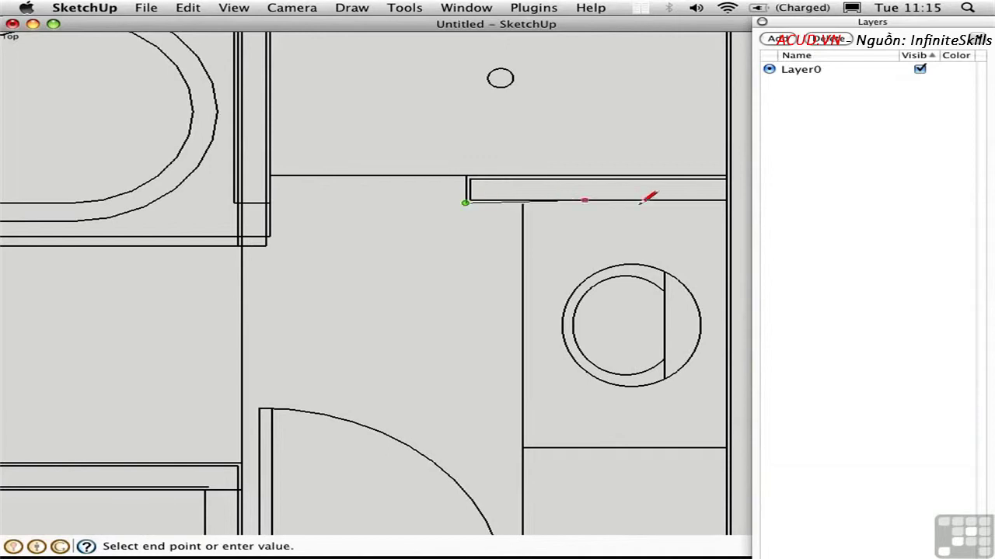
pyautogui.click(727, 202)
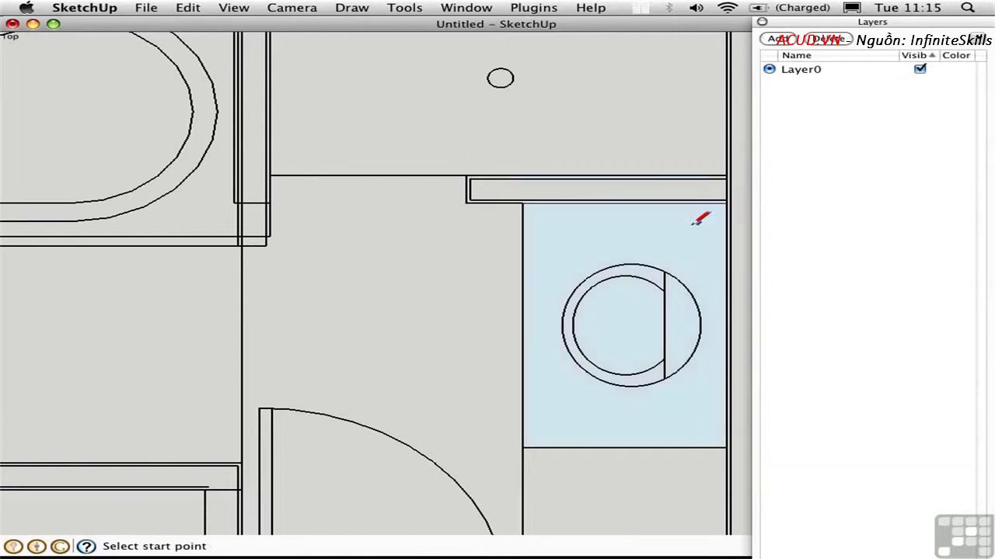
# Delete the extra face and the strip's doubled inner top and bottom edges.
pyautogui.press('space')
pyautogui.click(604, 251)
pyautogui.press('Delete')
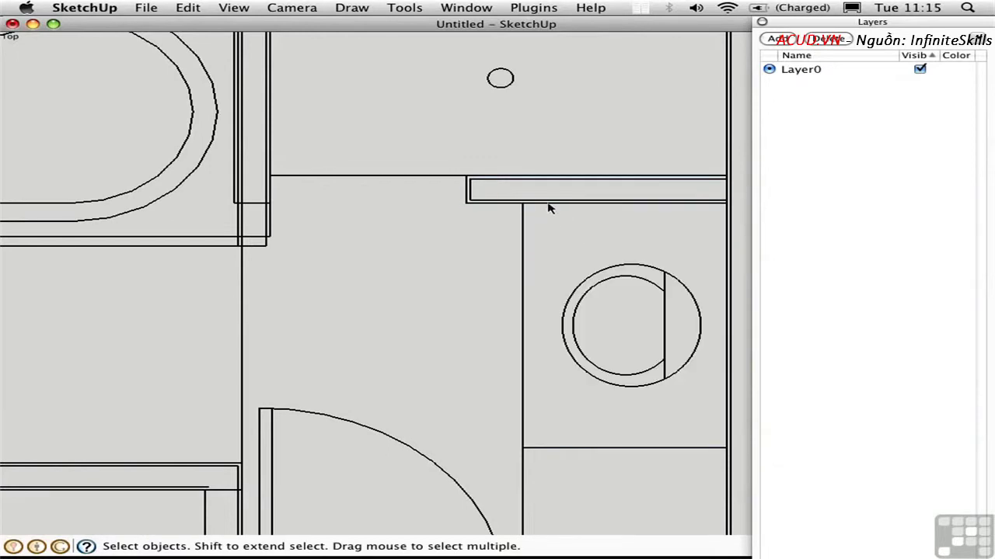
pyautogui.click(490, 201)
pyautogui.press('Delete')
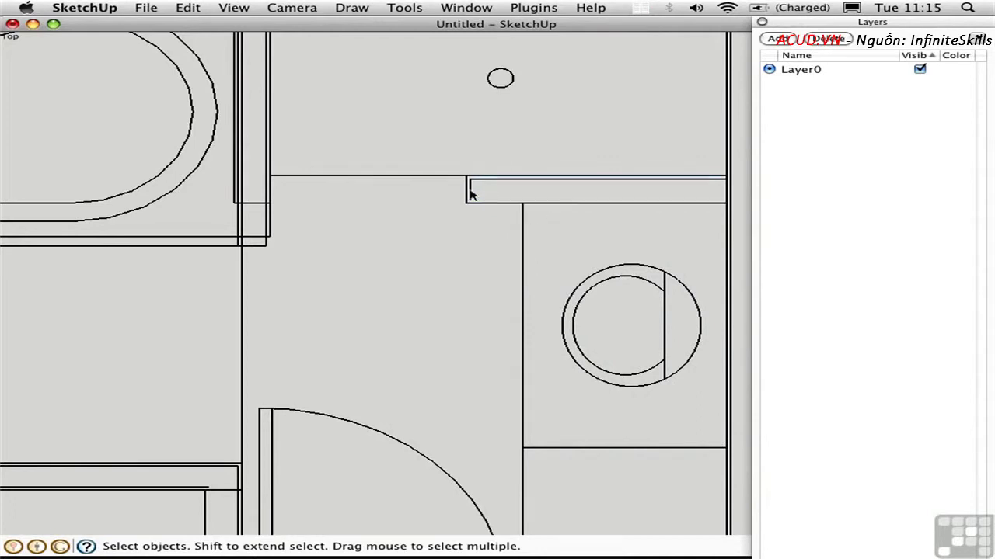
pyautogui.click(480, 181)
pyautogui.press('Delete')
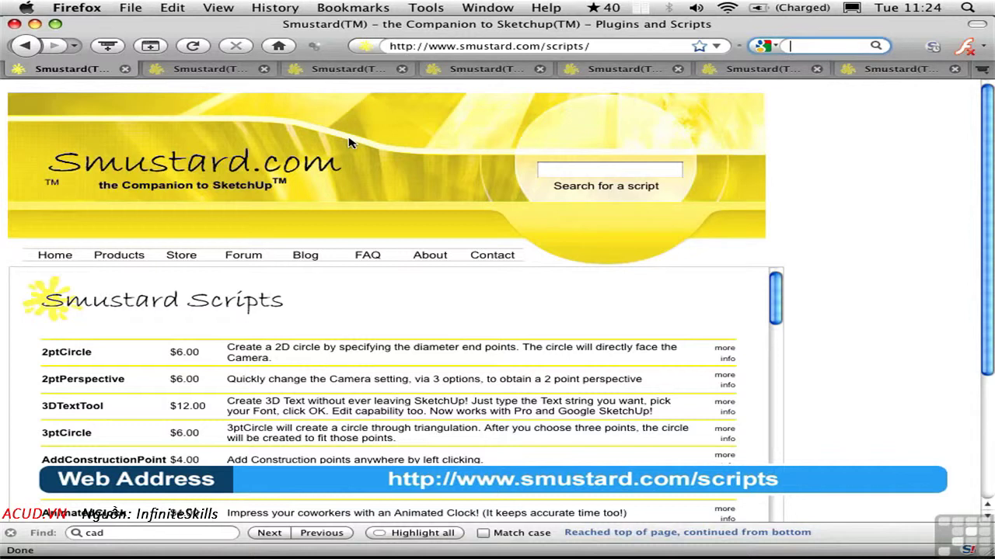
# Scroll through the Smustard scripts list and open the CloseOpens script page.
pyautogui.moveTo(777, 294); pyautogui.dragTo(754, 314)
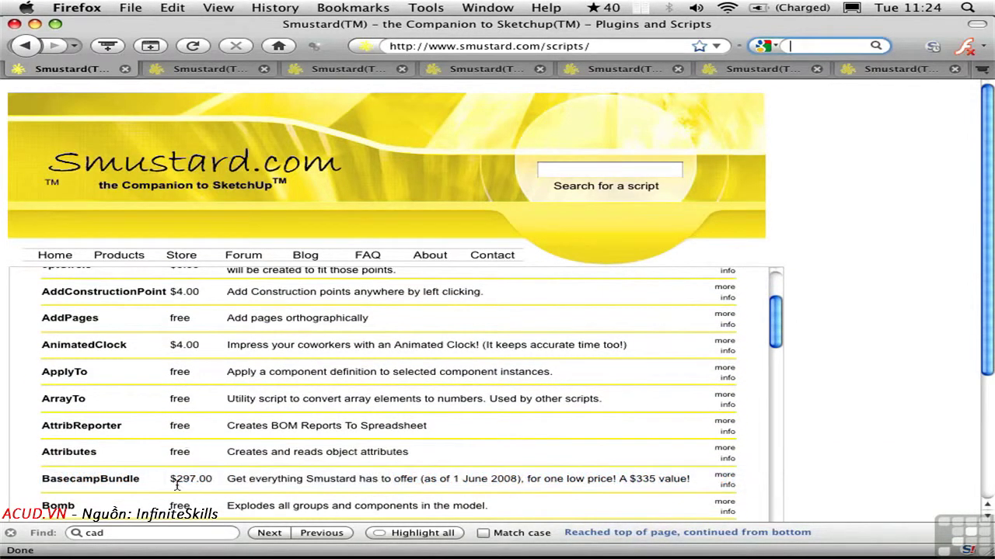
pyautogui.moveTo(776, 330); pyautogui.dragTo(774, 312)
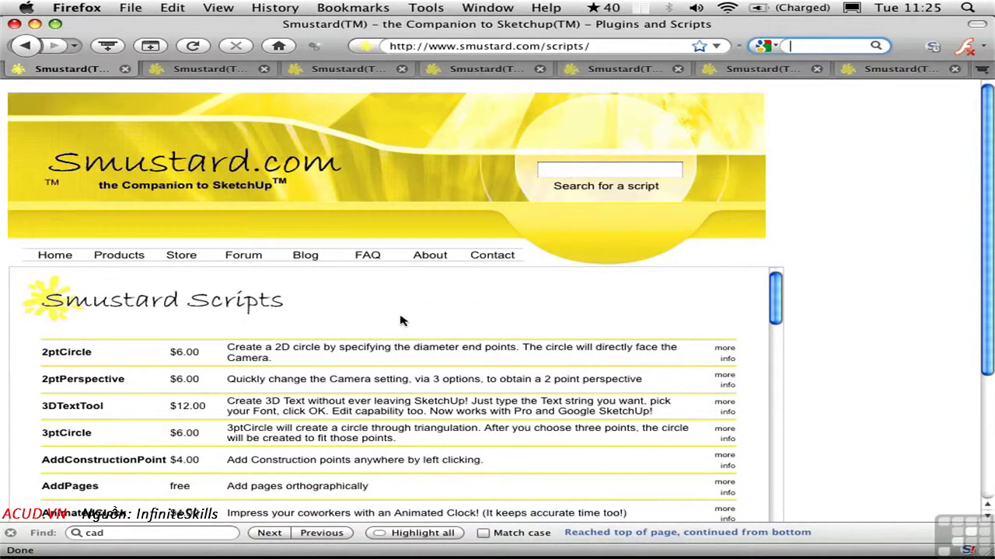
pyautogui.click(215, 72)
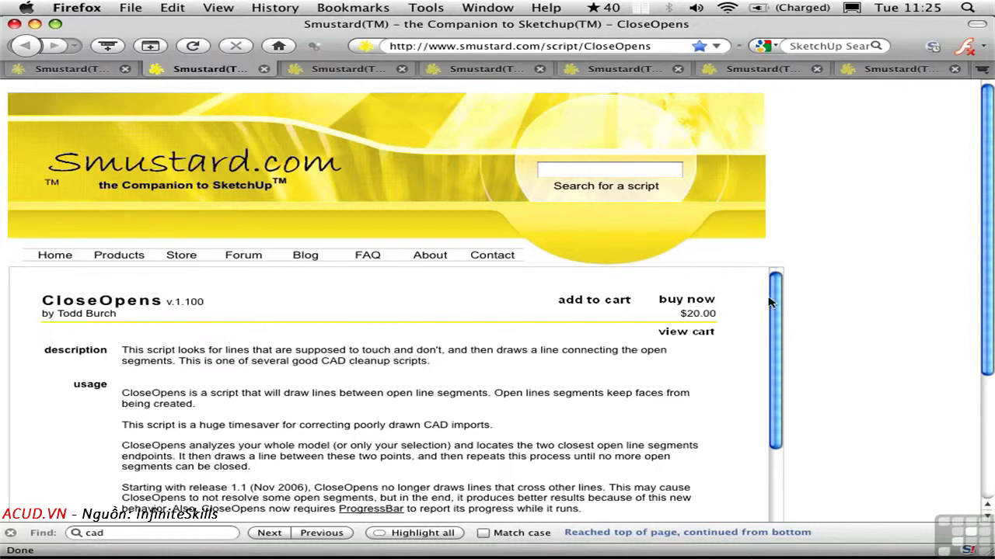
# Browse the DeleteShortLines, ExtendCloseLines and IntersectOverlaps pages, ending on StrayLines.
pyautogui.moveTo(775, 289)
pyautogui.mouseDown()
pyautogui.moveTo(781, 428)
pyautogui.moveTo(781, 289)
pyautogui.mouseUp()
pyautogui.click(351, 70)
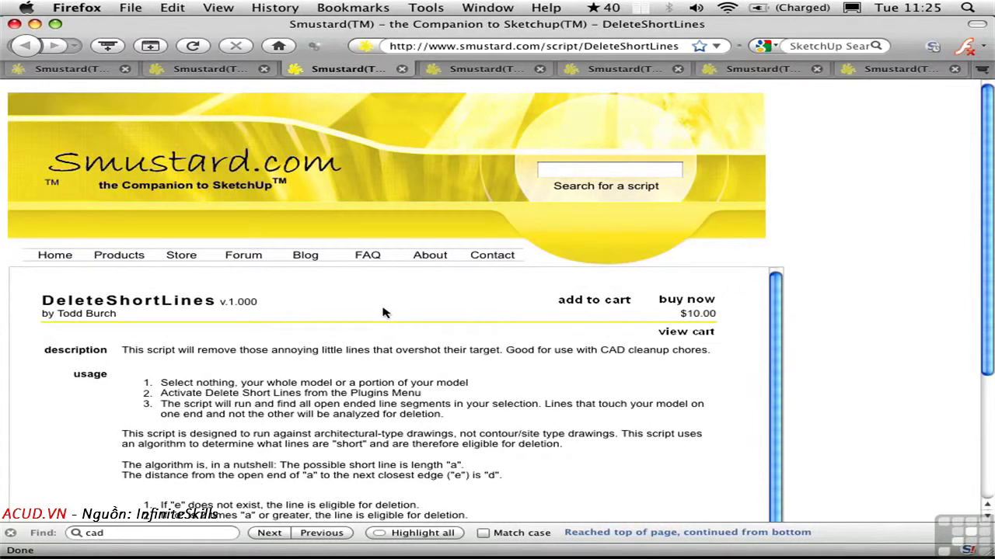
pyautogui.click(490, 70)
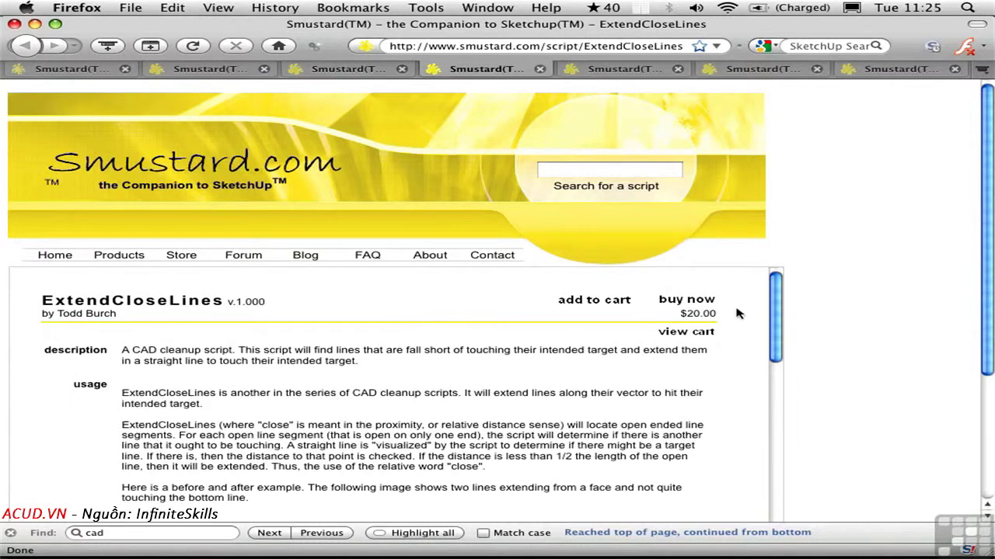
pyautogui.moveTo(776, 312); pyautogui.dragTo(777, 381)
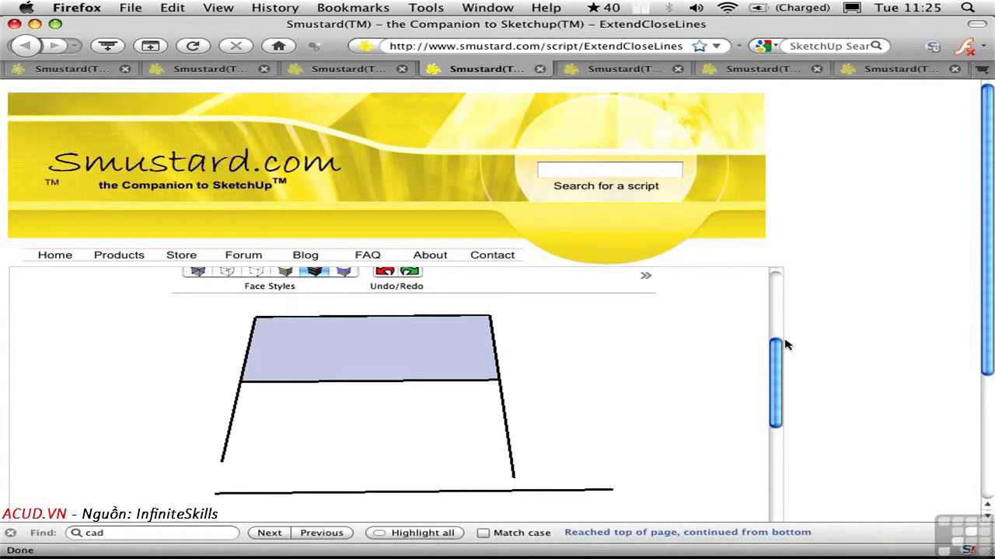
pyautogui.scroll(-1, 780, 361)
pyautogui.scroll(-10, 781, 397)
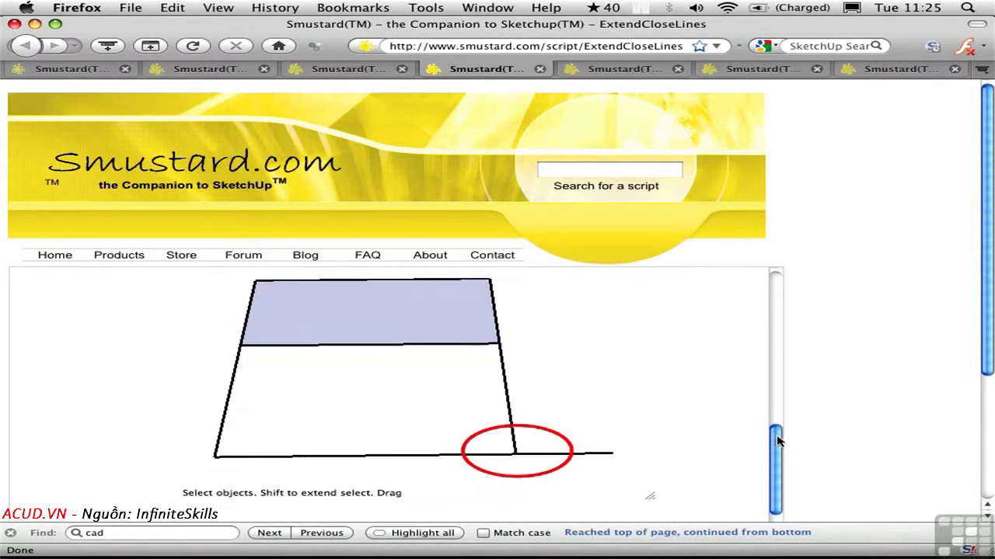
pyautogui.scroll(15, 775, 441)
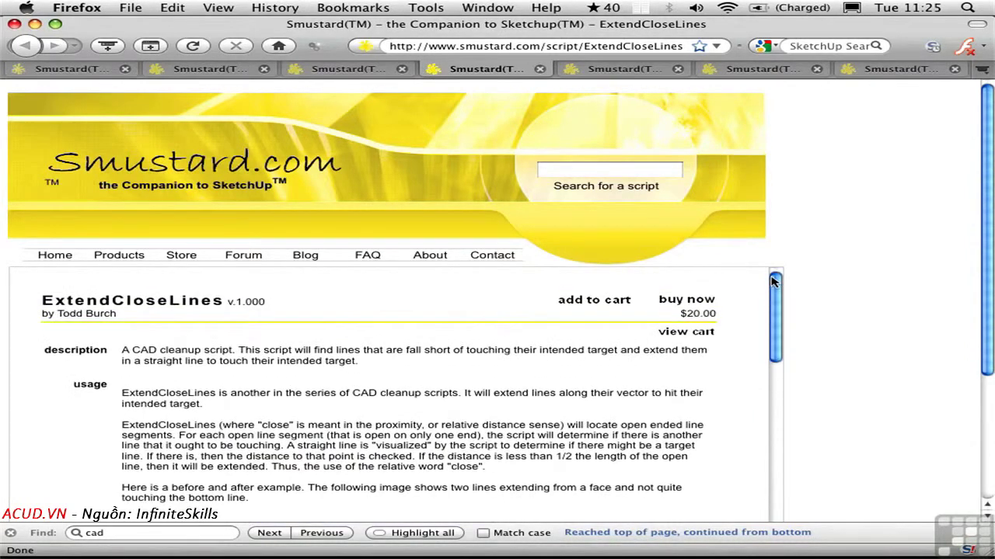
pyautogui.click(617, 71)
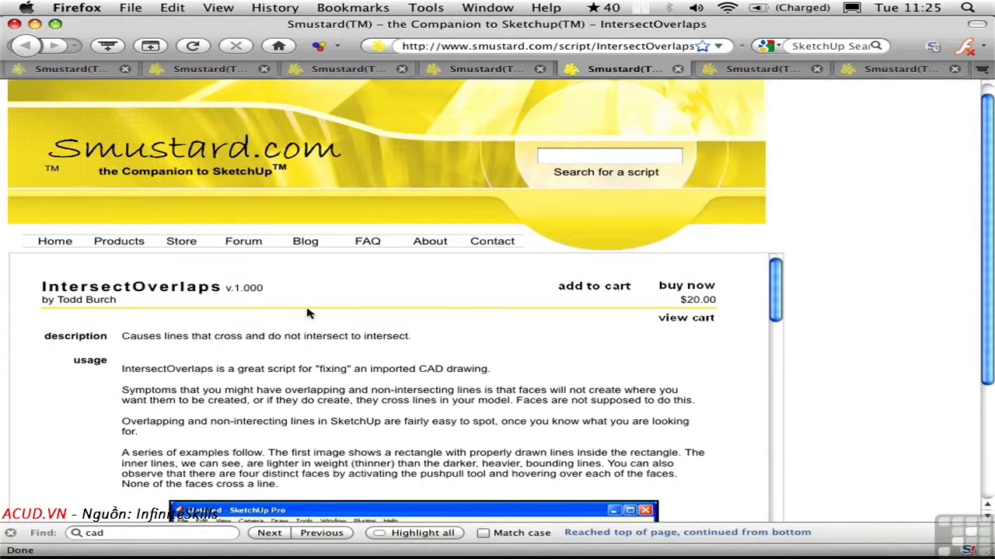
pyautogui.moveTo(777, 291)
pyautogui.mouseDown()
pyautogui.moveTo(781, 329)
pyautogui.moveTo(776, 278)
pyautogui.mouseUp()
pyautogui.click(763, 74)
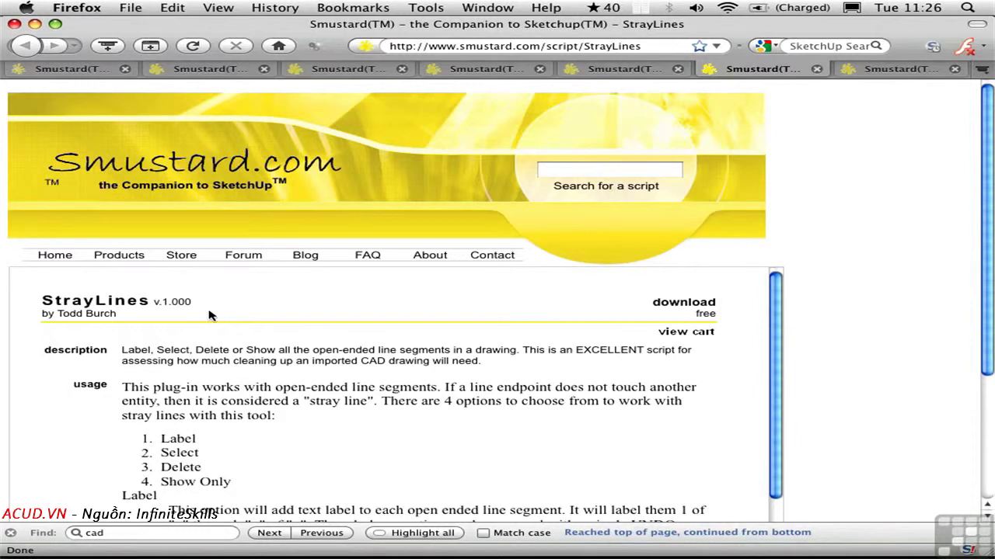
# View the MakeFaces script page in Firefox, then return to SketchUp.
pyautogui.click(899, 68)
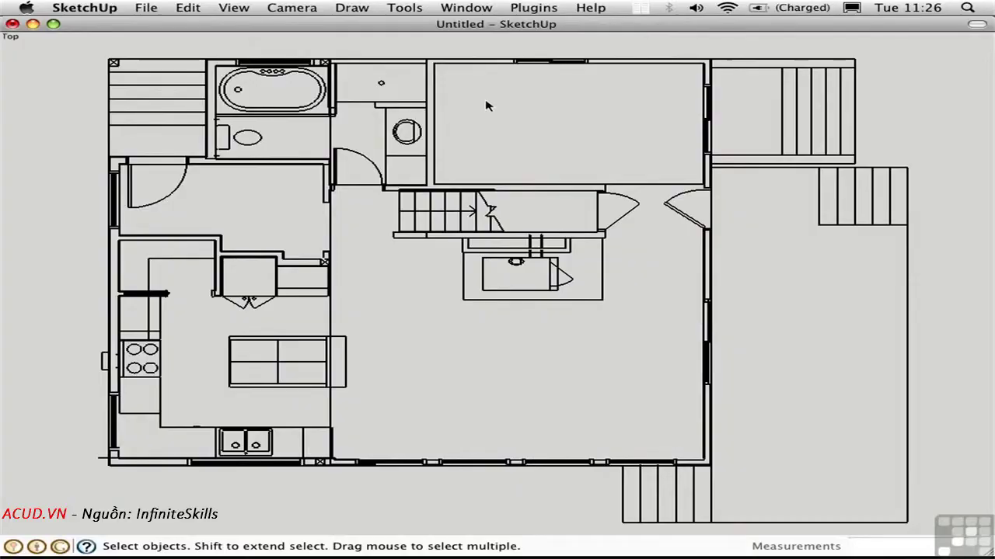
# Select the whole CAD plan and label its stray lines with Plugins > Stray Lines > Label.
pyautogui.click(542, 9)
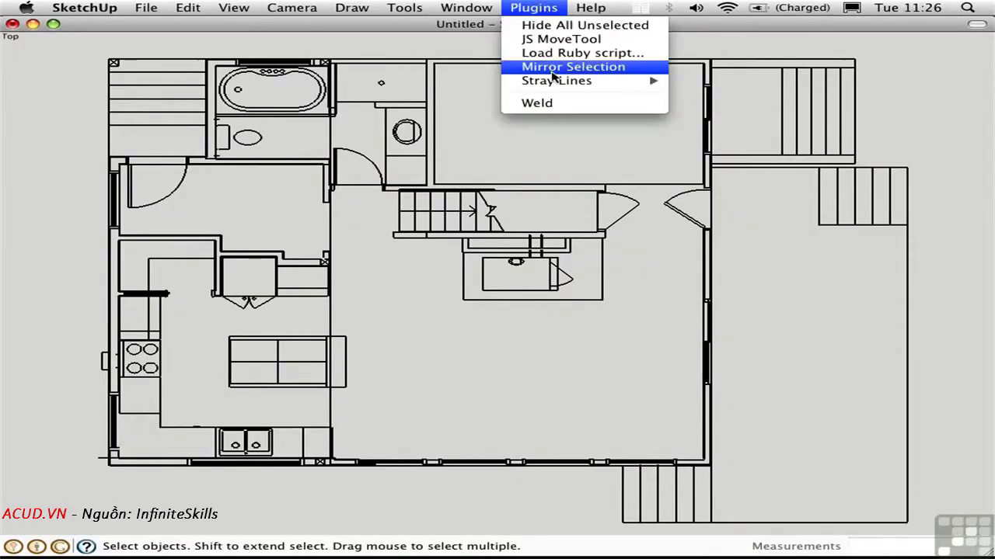
pyautogui.moveTo(556, 83)
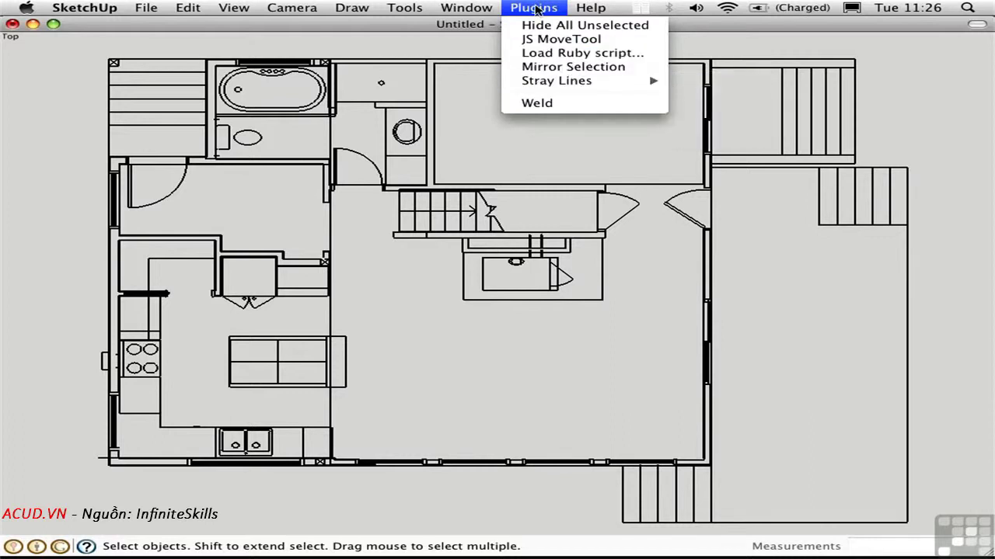
pyautogui.click(181, 82)
pyautogui.moveTo(86, 47); pyautogui.dragTo(925, 531)
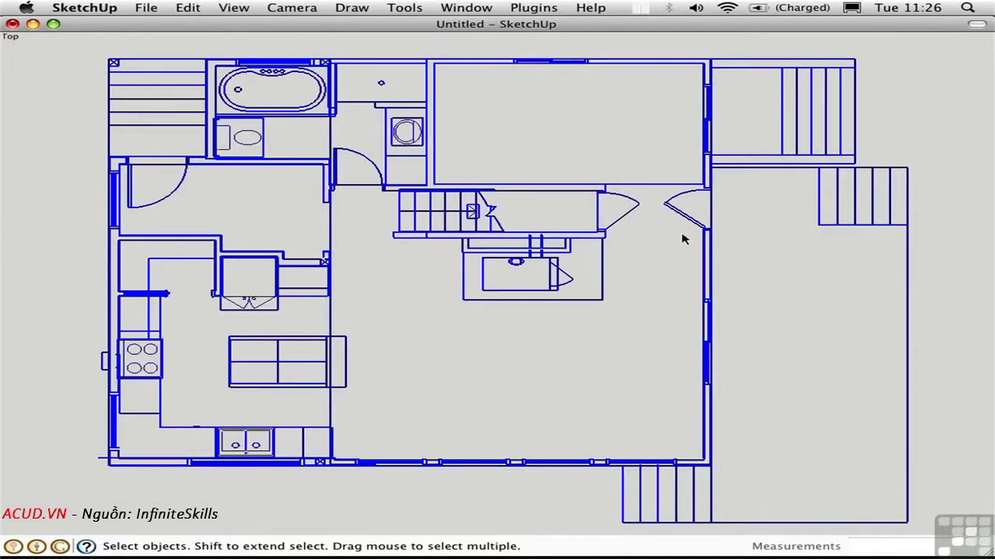
pyautogui.click(533, 8)
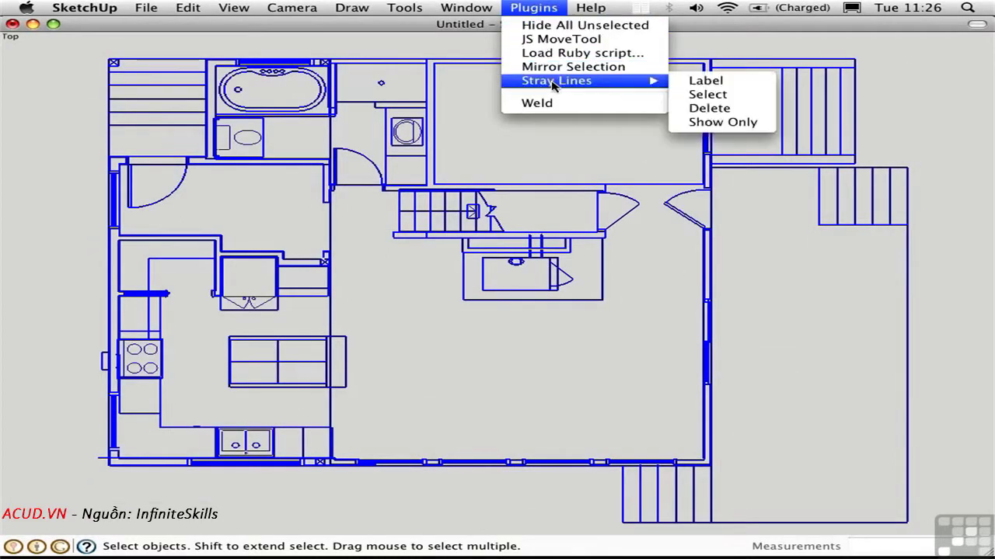
pyautogui.click(699, 81)
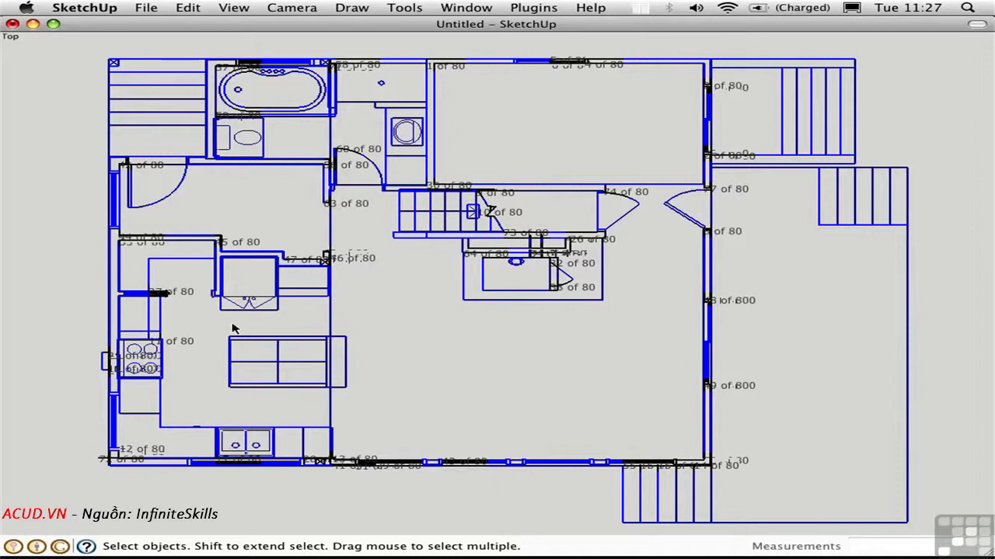
pyautogui.press('super+shift+w')
# In the plan's top-left corner, delete the 42 of 80 label, a short stray edge and inner offset lines.
pyautogui.moveTo(89, 142); pyautogui.dragTo(198, 211)
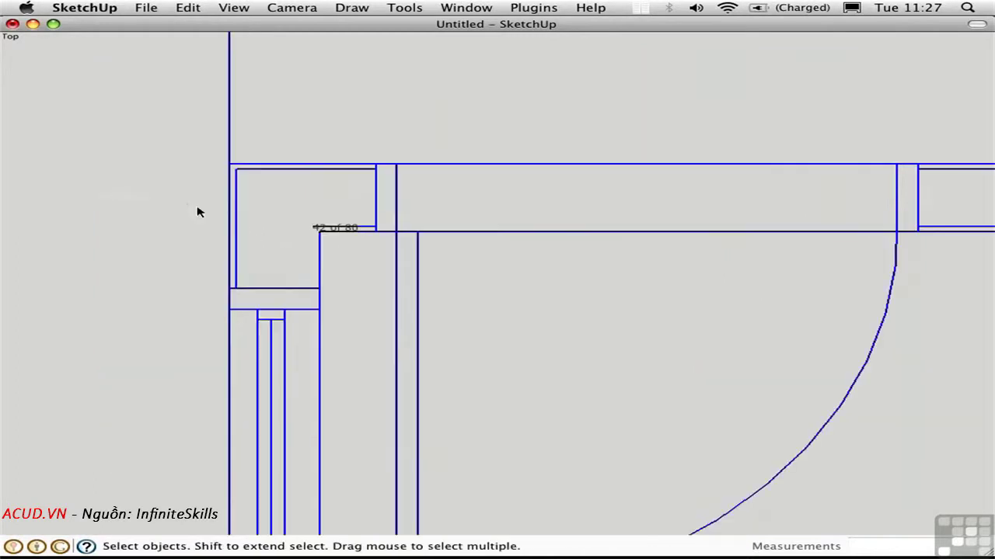
pyautogui.click(298, 243)
pyautogui.click(319, 228)
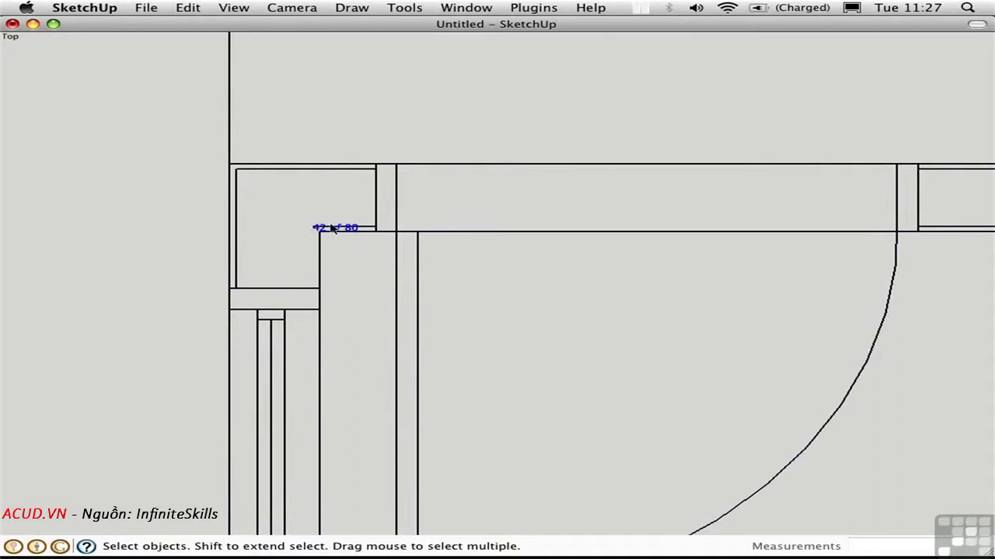
pyautogui.press('Delete')
pyautogui.click(332, 228)
pyautogui.press('Delete')
pyautogui.click(241, 174)
pyautogui.press('Delete')
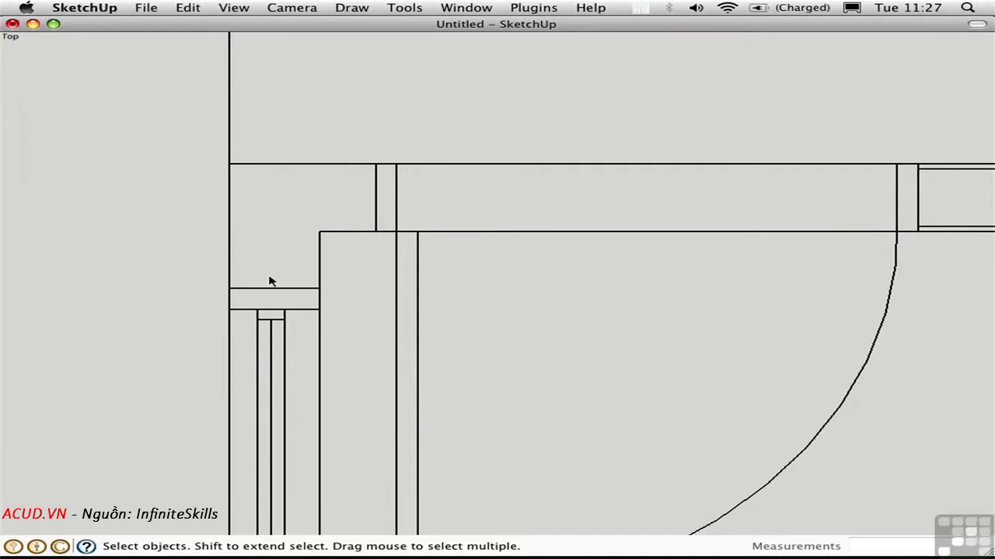
# Delete the short vertical stray edge beside the door.
pyautogui.moveTo(293, 259)
pyautogui.keyDown('shift'); pyautogui.mouseDown(button='middle')
pyautogui.moveTo(435, 207)
pyautogui.moveTo(191, 211)
pyautogui.mouseUp(button='middle'); pyautogui.keyUp('shift')
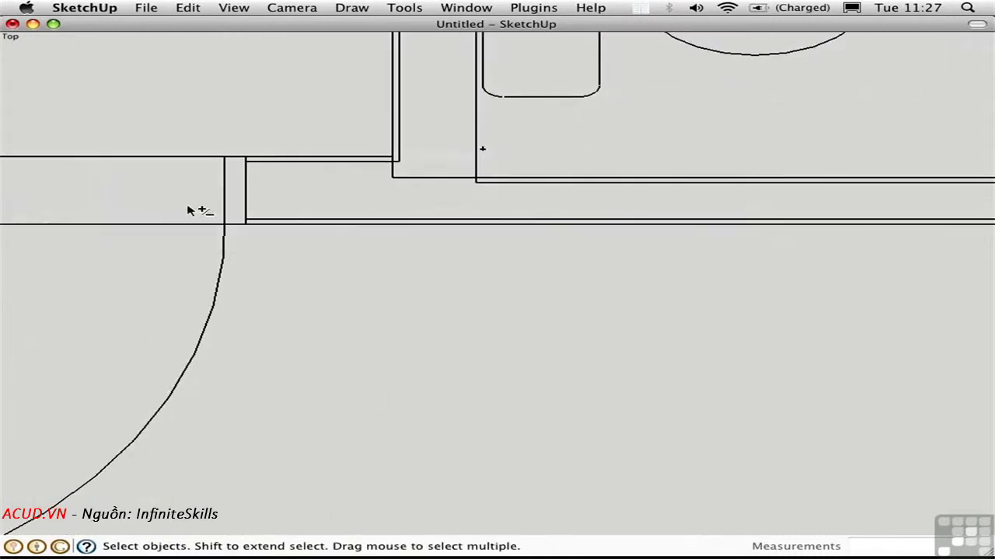
pyautogui.click(345, 223)
pyautogui.press('z')
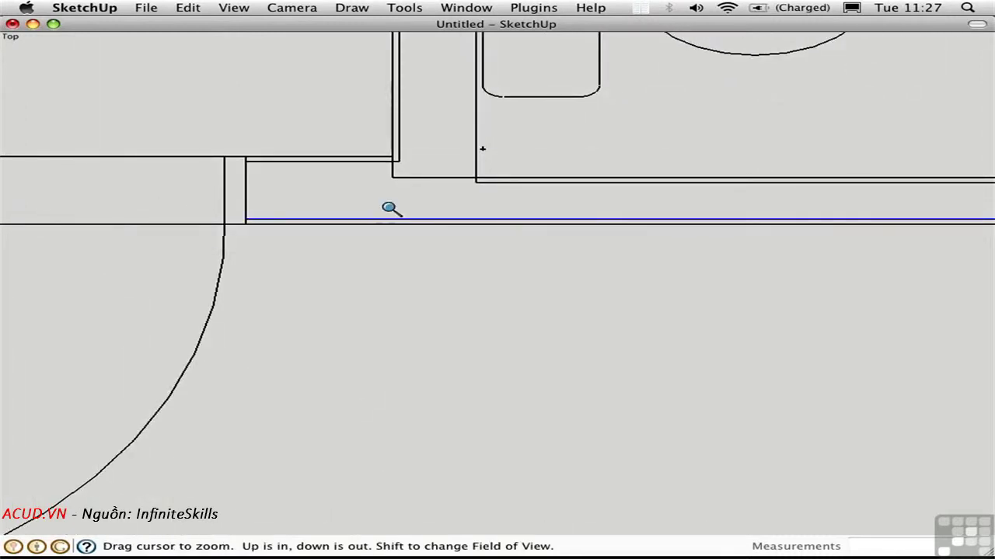
pyautogui.moveTo(391, 208); pyautogui.dragTo(402, 321)
pyautogui.moveTo(388, 248)
pyautogui.keyDown('shift'); pyautogui.mouseDown(button='middle')
pyautogui.moveTo(396, 243)
pyautogui.moveTo(388, 246)
pyautogui.mouseUp(button='middle'); pyautogui.keyUp('shift')
pyautogui.press('space')
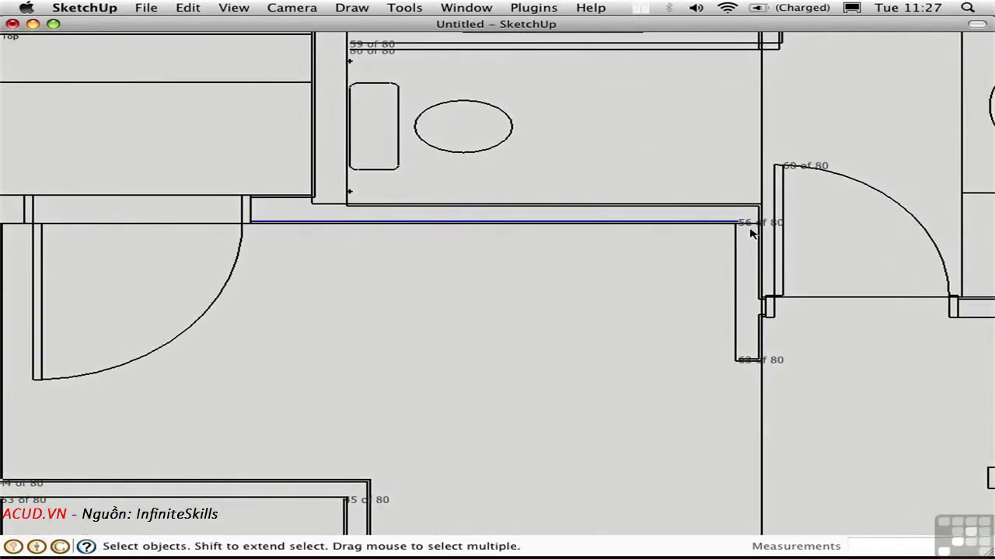
pyautogui.click(750, 233)
pyautogui.click(740, 225)
pyautogui.click(750, 218)
pyautogui.press('Delete')
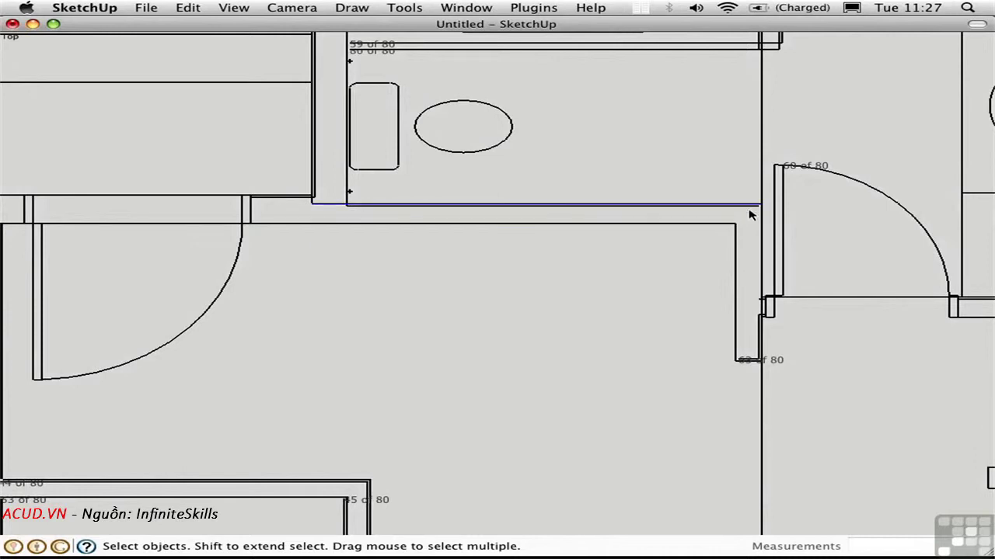
pyautogui.click(751, 330)
# At the doorway, delete the inner L-shaped edges, short stub edges and a long horizontal stray edge.
pyautogui.press('super+shift+w')
pyautogui.moveTo(693, 276); pyautogui.dragTo(798, 383)
pyautogui.moveTo(555, 432); pyautogui.dragTo(466, 417)
pyautogui.press('Delete')
pyautogui.moveTo(557, 225); pyautogui.dragTo(514, 143)
pyautogui.press('Delete')
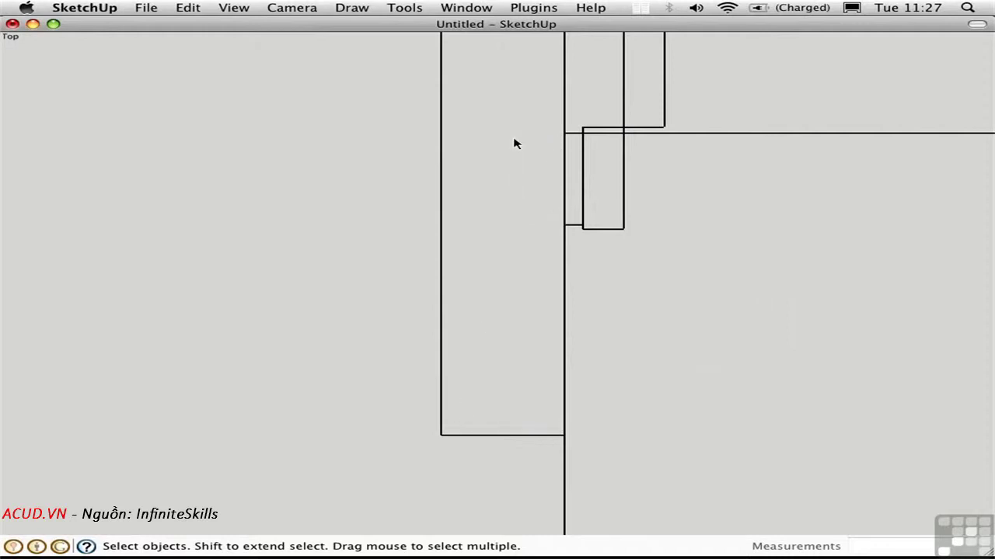
pyautogui.keyDown('shift'); pyautogui.moveTo(527, 141); pyautogui.dragTo(164, 225, button='middle'); pyautogui.keyUp('shift')
pyautogui.click(562, 225)
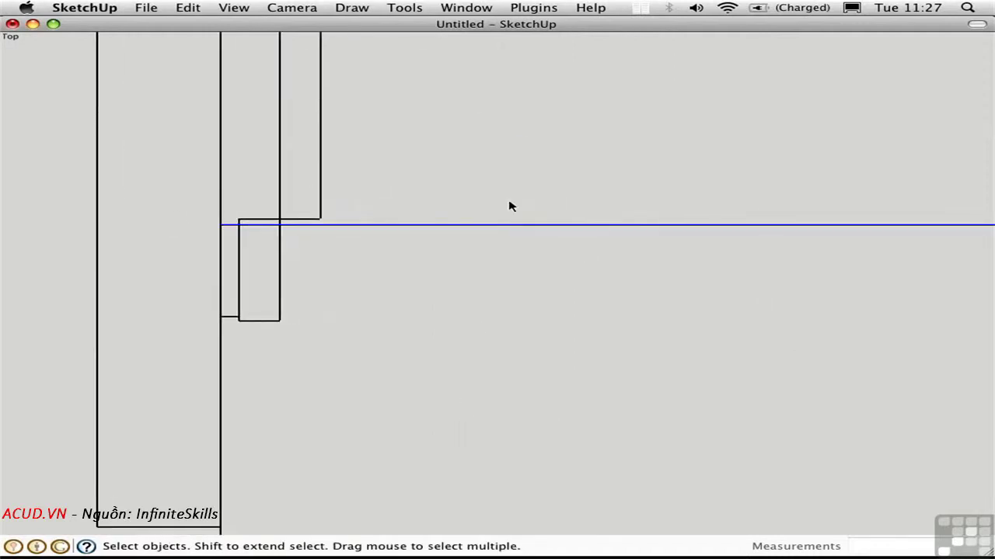
pyautogui.press('Delete')
# Draw a line closing the gap between the wall and the small rectangle.
pyautogui.press('l')
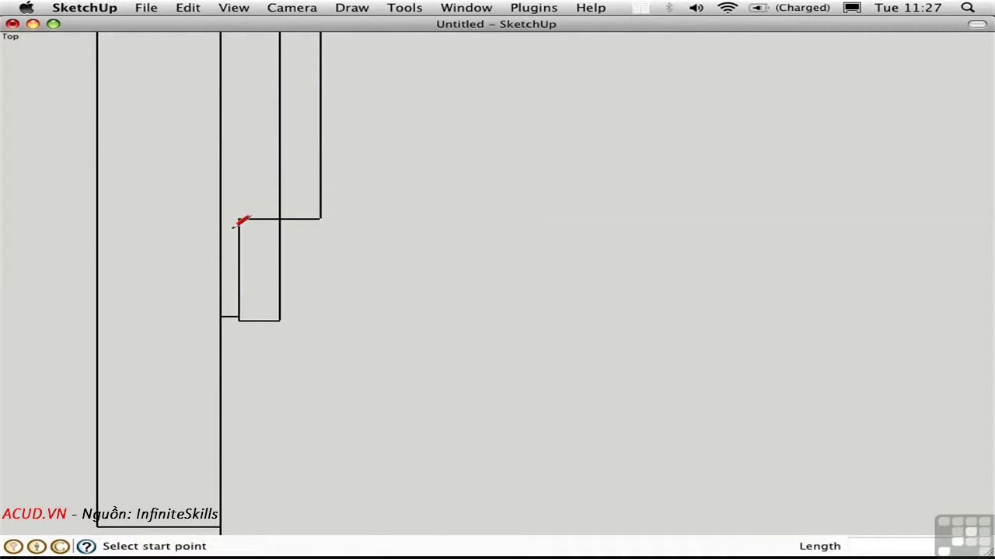
pyautogui.click(238, 223)
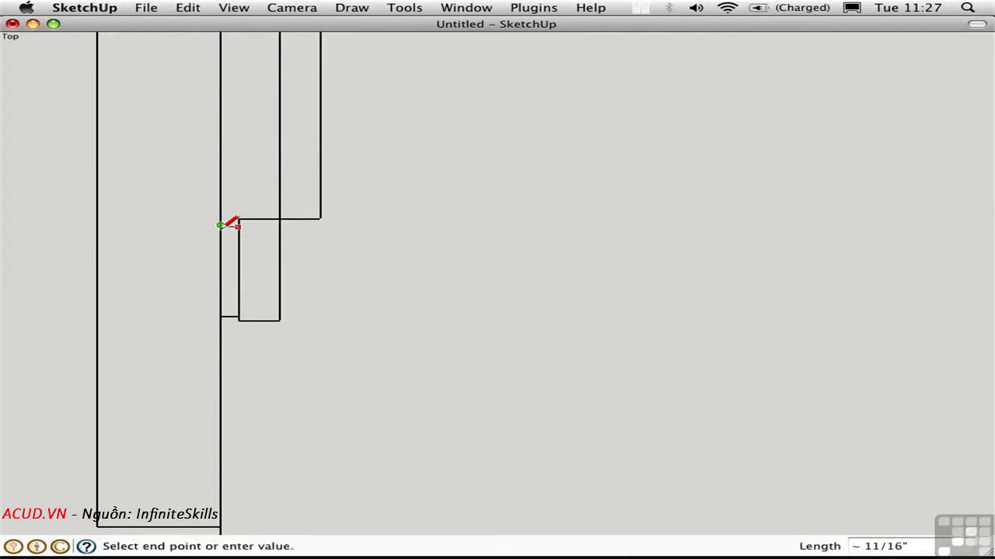
pyautogui.click(221, 227)
pyautogui.press('space')
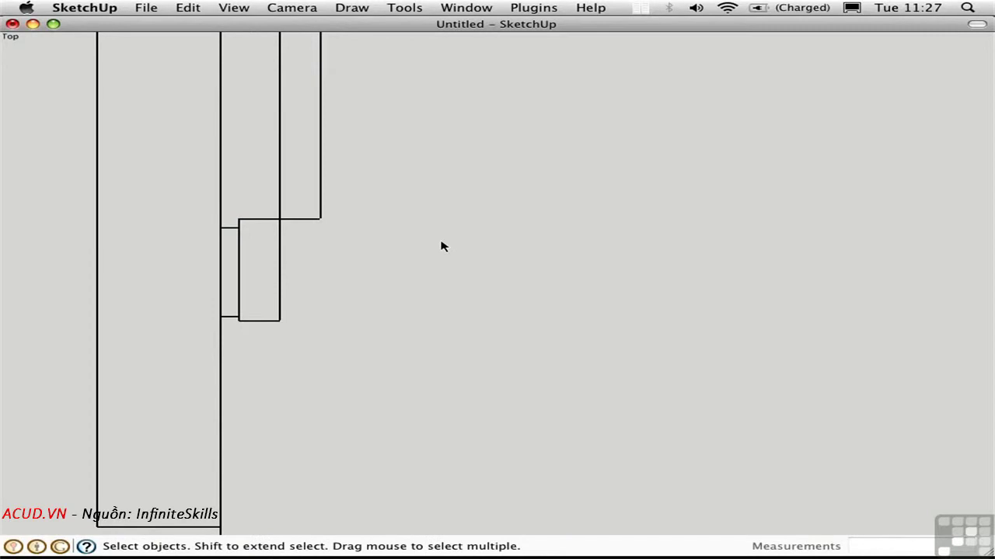
# Zoom back out over the door and stairs and select the entire floor plan.
pyautogui.scroll(-5, 520, 413)
pyautogui.keyDown('shift'); pyautogui.moveTo(489, 280); pyautogui.dragTo(425, 298, button='middle'); pyautogui.keyUp('shift')
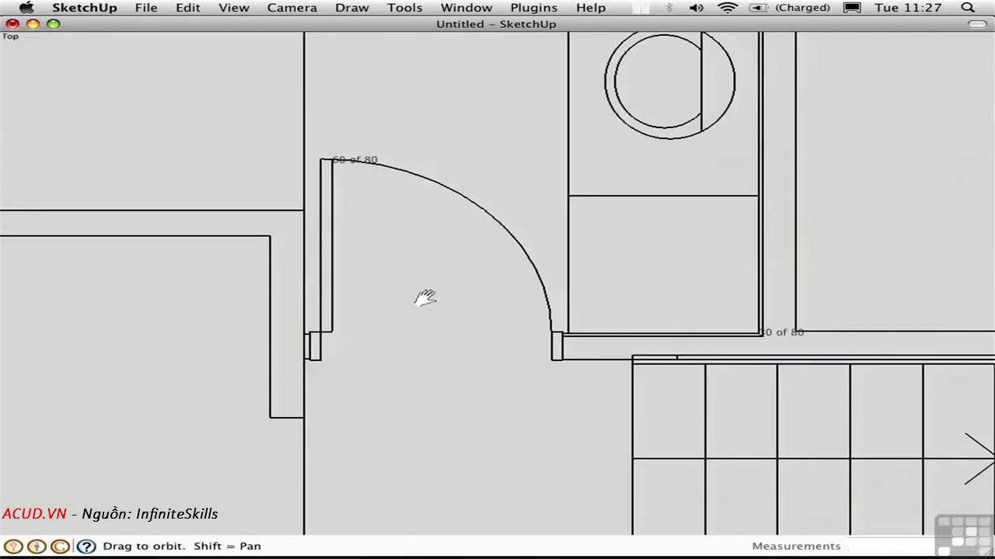
pyautogui.scroll(-1, 429, 295)
pyautogui.scroll(-1, 459, 272)
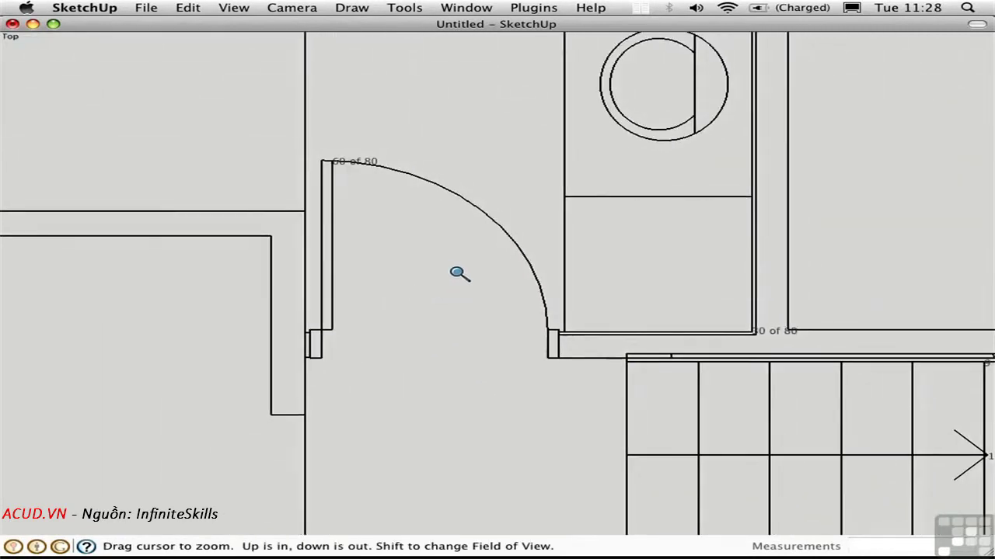
pyautogui.scroll(-2, 459, 274)
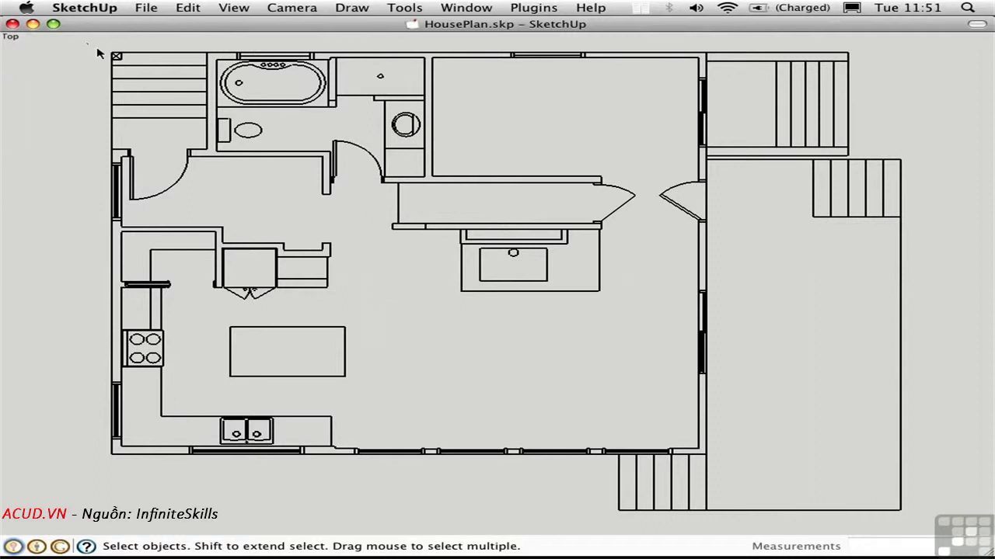
pyautogui.moveTo(97, 52); pyautogui.dragTo(948, 536)
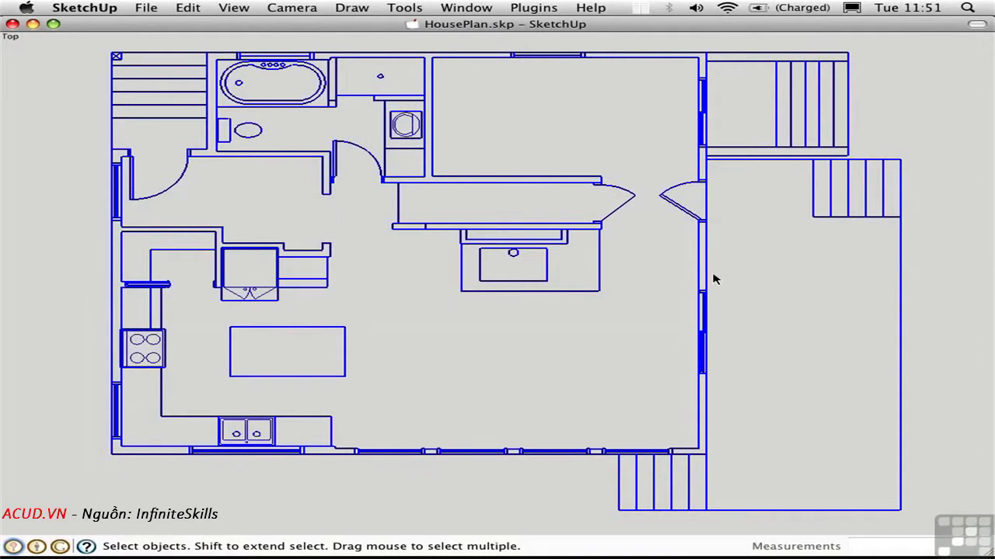
# Run Tools > Make Faces 1.4 on the selected plan and dismiss the 142-face statistics report.
pyautogui.click(400, 8)
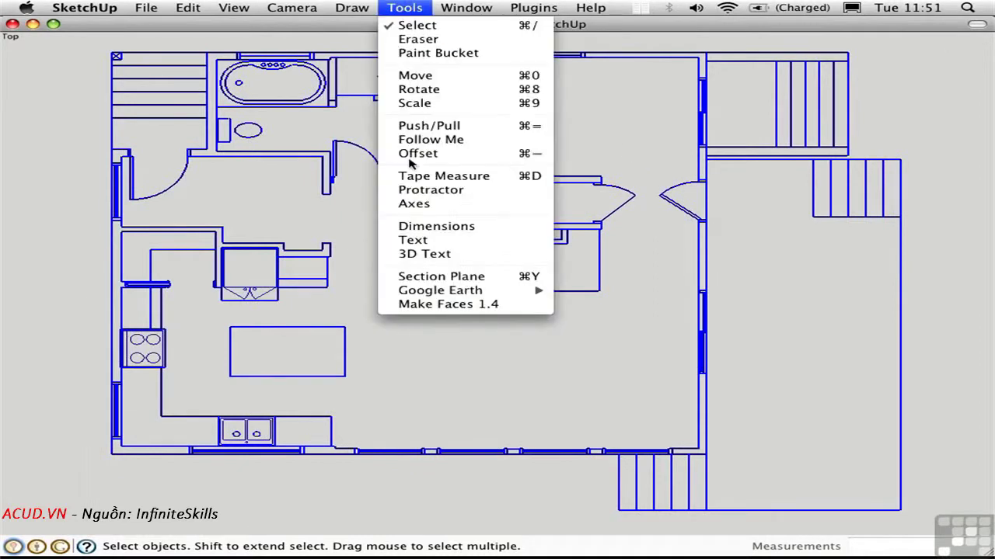
pyautogui.click(436, 304)
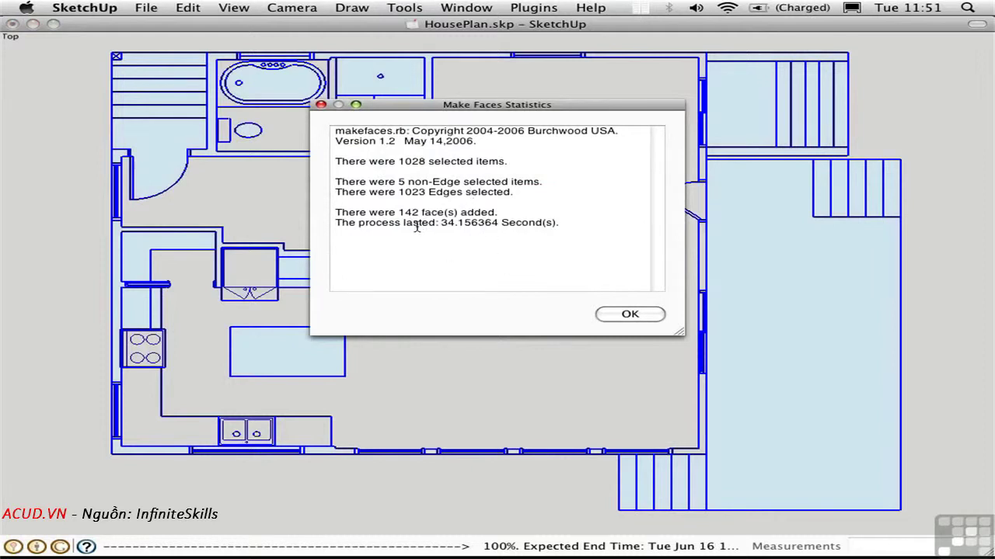
pyautogui.click(631, 315)
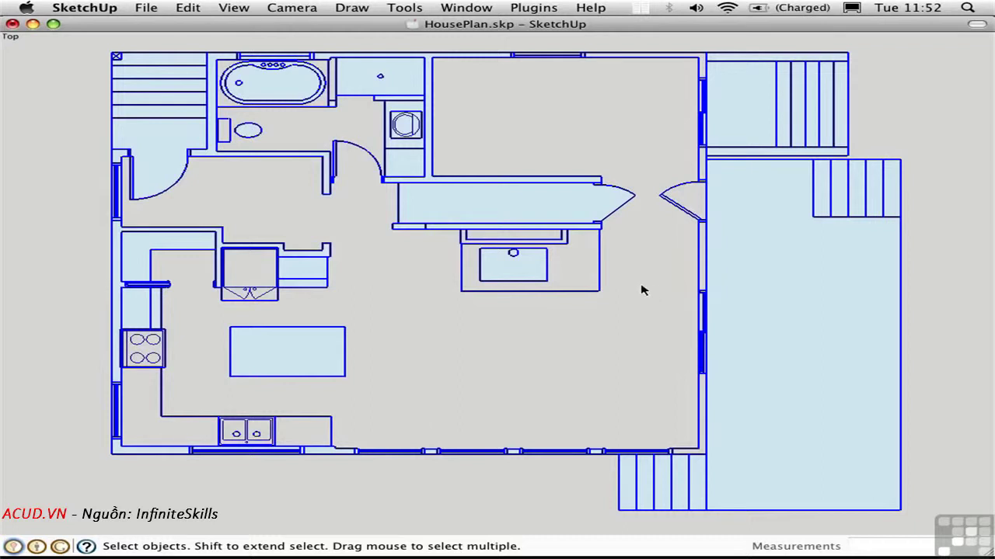
pyautogui.press('super+shift+w')
# Draw rectangles over the unfilled right exterior wall strip beside the doorway to fill it.
pyautogui.moveTo(641, 190); pyautogui.dragTo(742, 323)
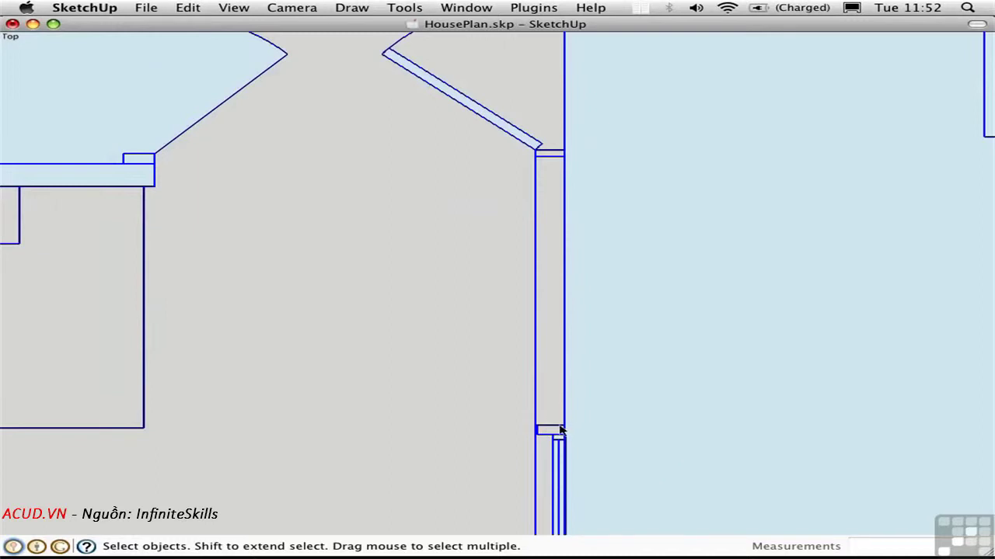
pyautogui.press('d')
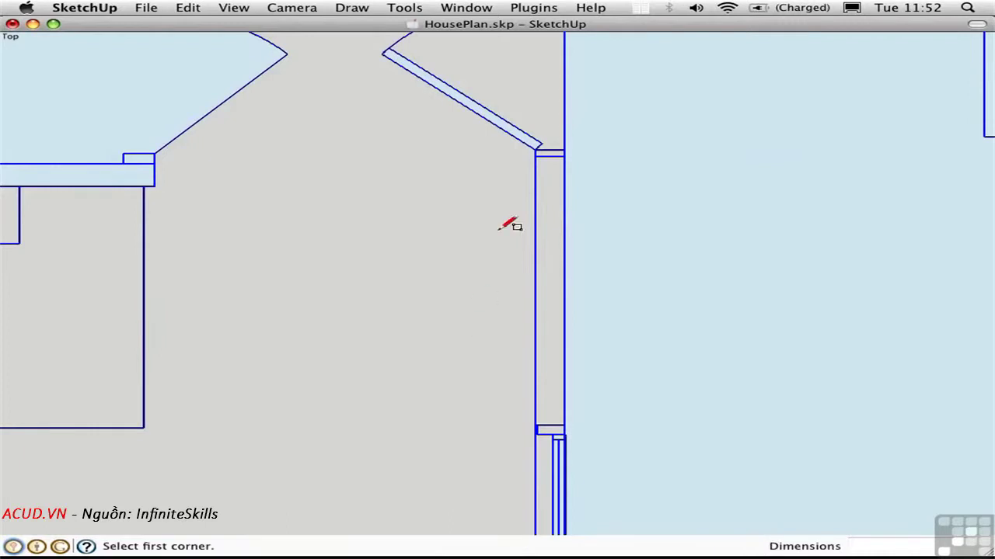
pyautogui.click(536, 149)
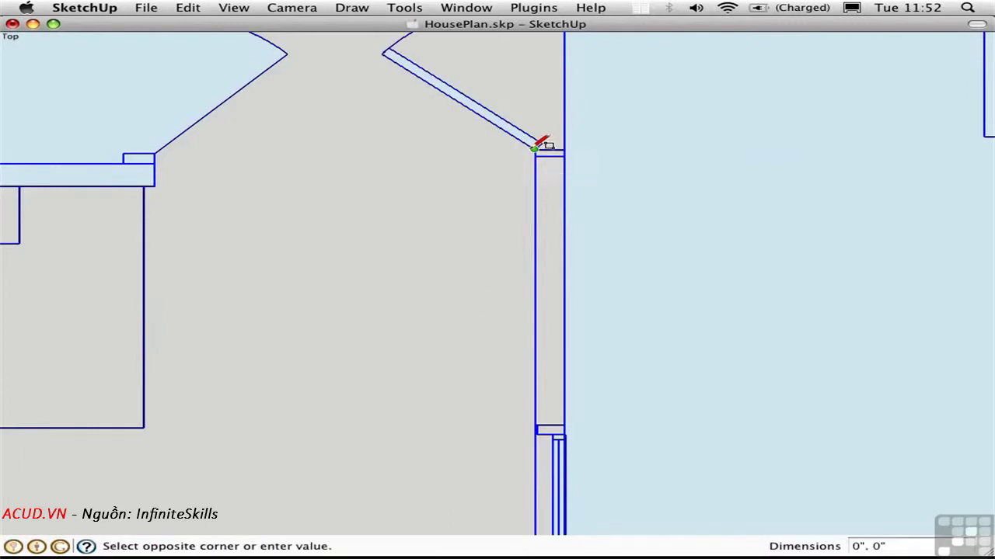
pyautogui.click(564, 158)
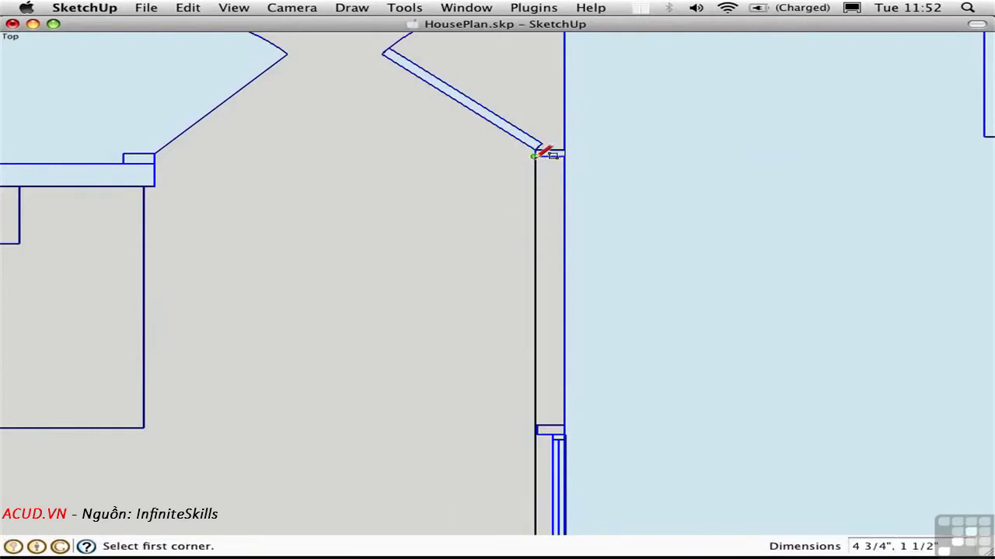
pyautogui.click(535, 151)
pyautogui.click(566, 425)
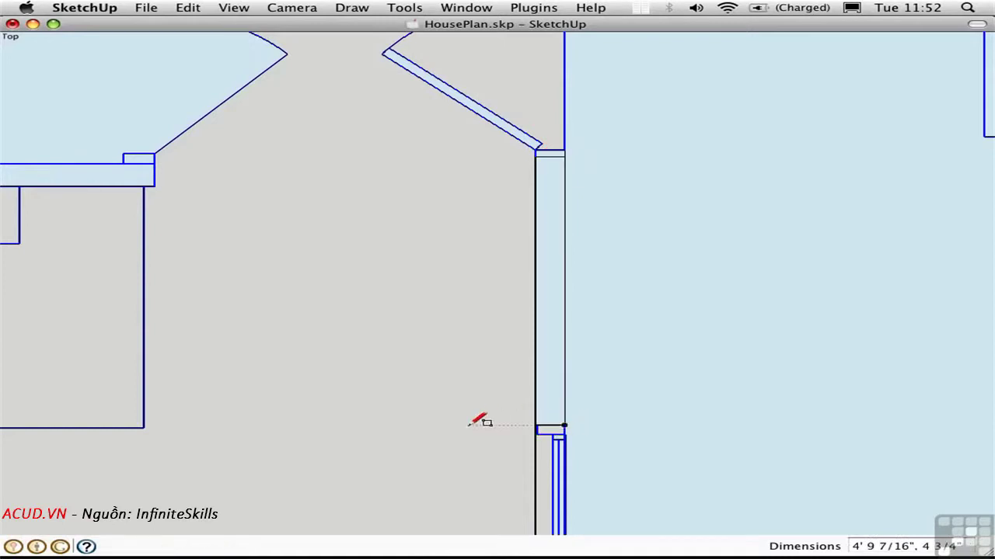
pyautogui.keyDown('shift'); pyautogui.moveTo(479, 415); pyautogui.dragTo(517, 167, button='middle'); pyautogui.keyUp('shift')
pyautogui.press('space')
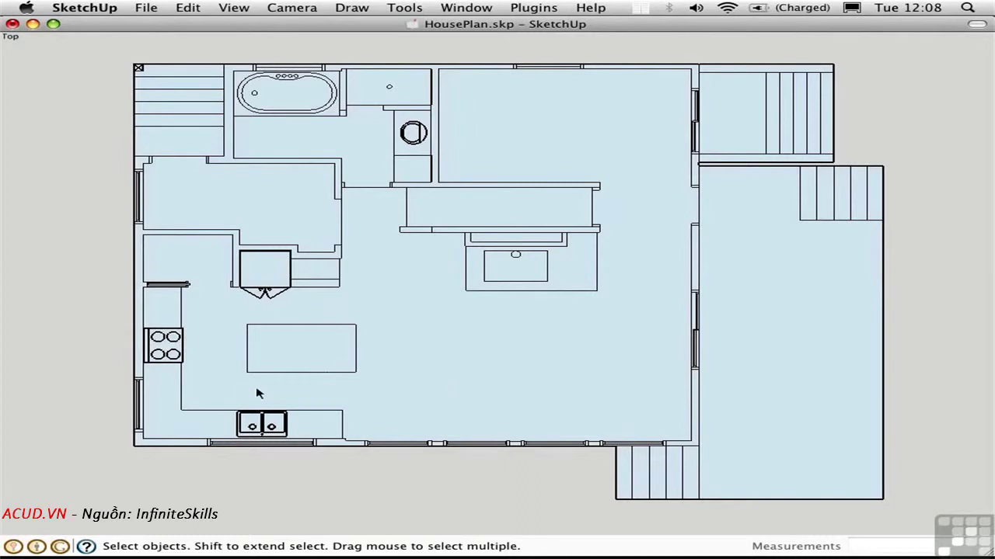
pyautogui.moveTo(230, 383); pyautogui.dragTo(581, 101, button='middle')
# Select the roof elevation linework and make it a group.
pyautogui.moveTo(298, 269); pyautogui.dragTo(439, 327, button='middle')
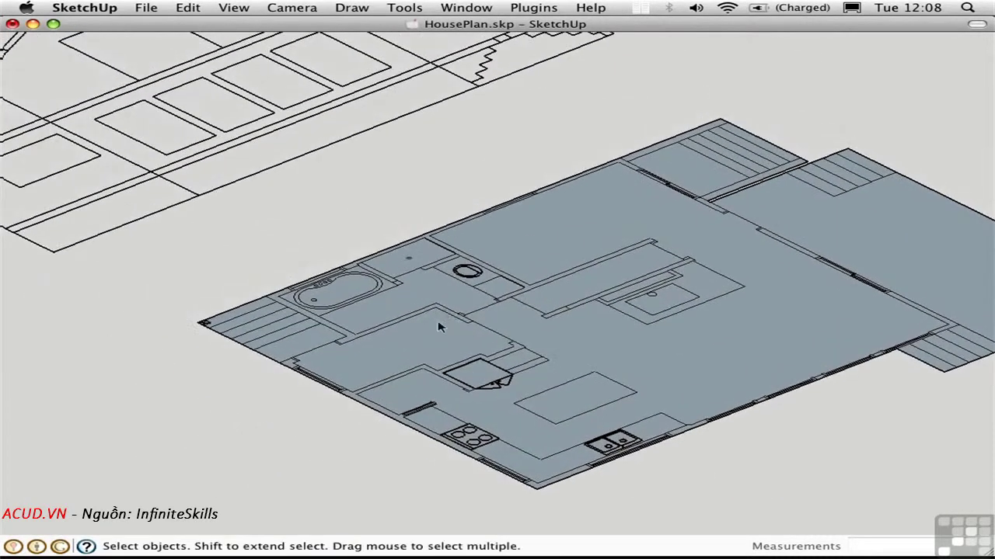
pyautogui.scroll(-5, 439, 323)
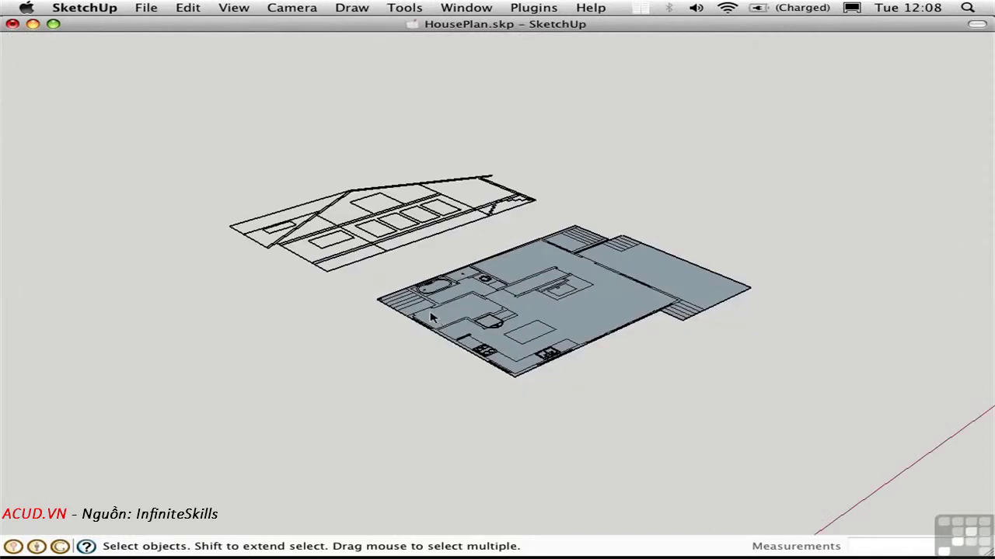
pyautogui.moveTo(432, 318); pyautogui.dragTo(470, 342, button='middle')
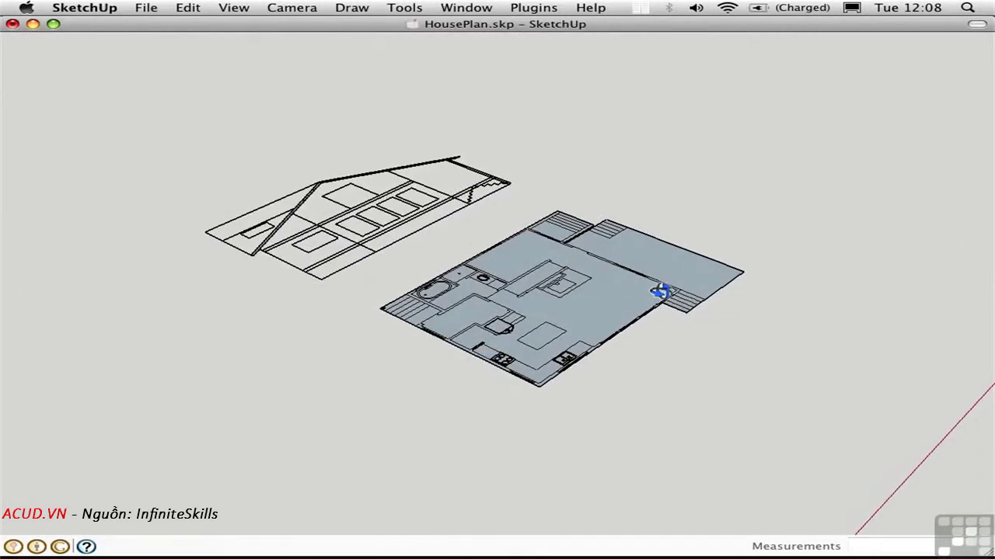
pyautogui.moveTo(655, 288); pyautogui.dragTo(340, 327, button='middle')
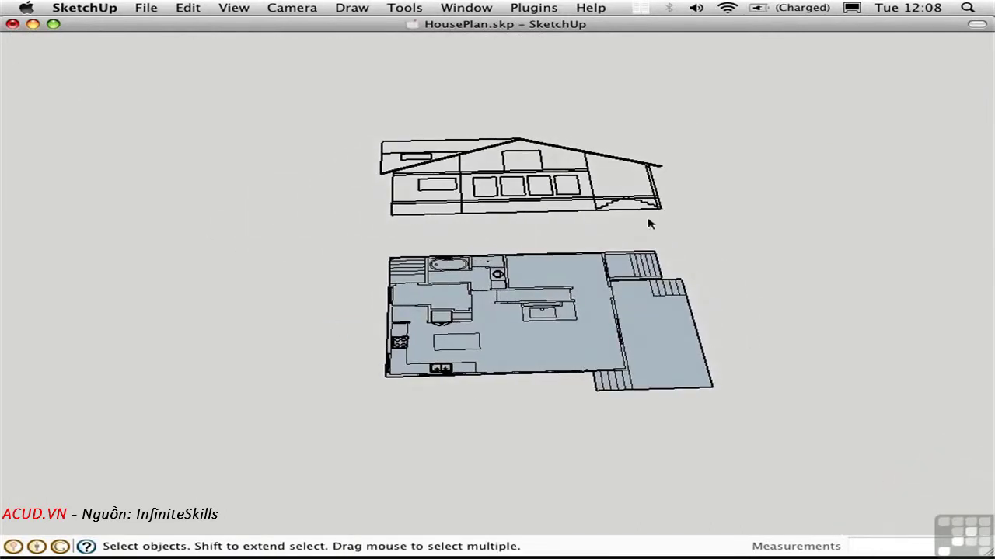
pyautogui.moveTo(708, 241); pyautogui.dragTo(286, 124)
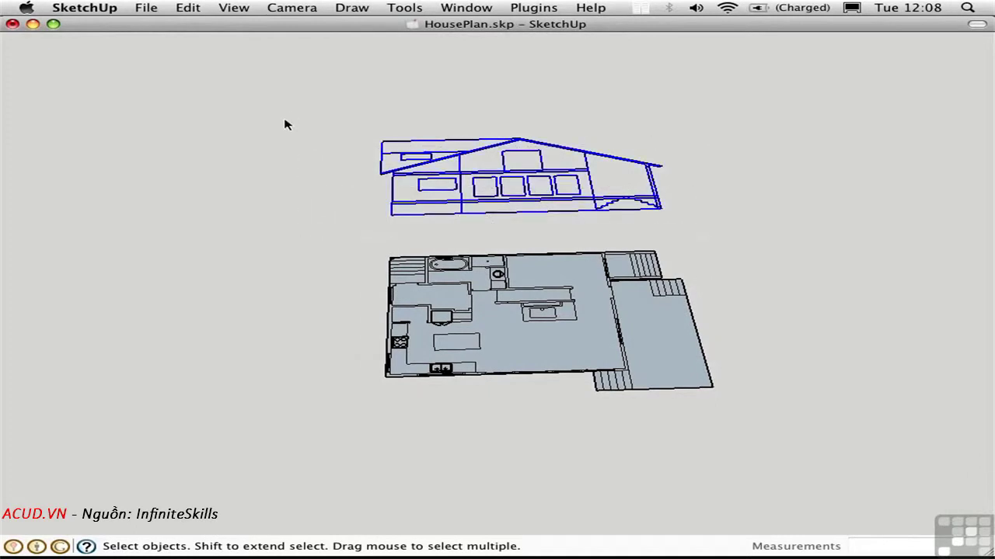
pyautogui.press('super+g')
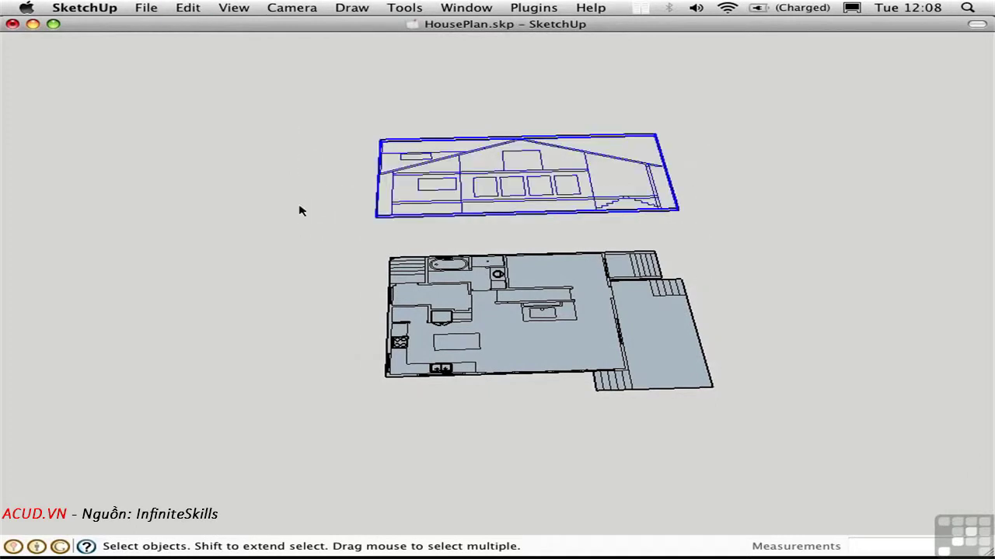
# Rotate the roof elevation group 90° to stand upright.
pyautogui.moveTo(301, 211); pyautogui.dragTo(657, 215, button='middle')
pyautogui.press('q')
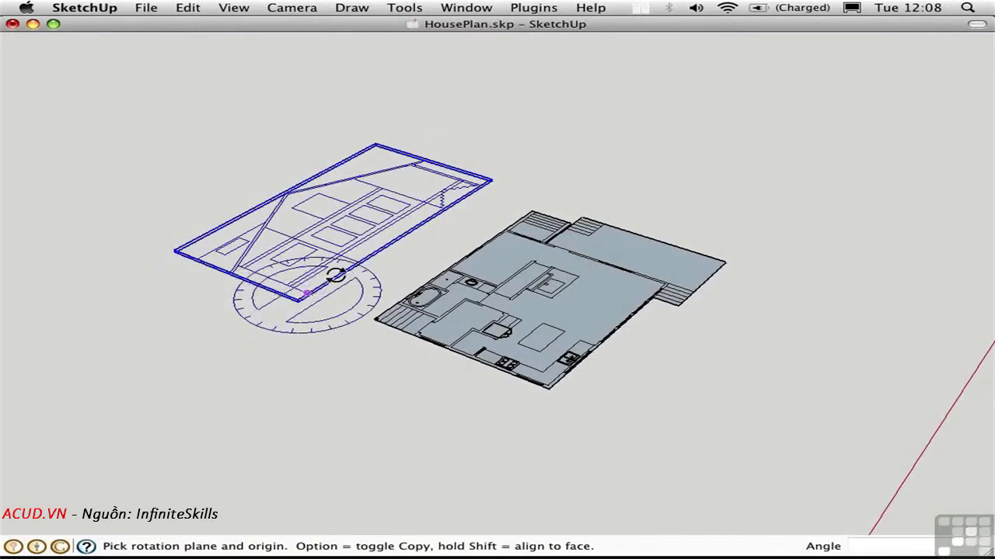
pyautogui.click(302, 299)
pyautogui.click(340, 311)
pyautogui.click(304, 332)
pyautogui.press('space')
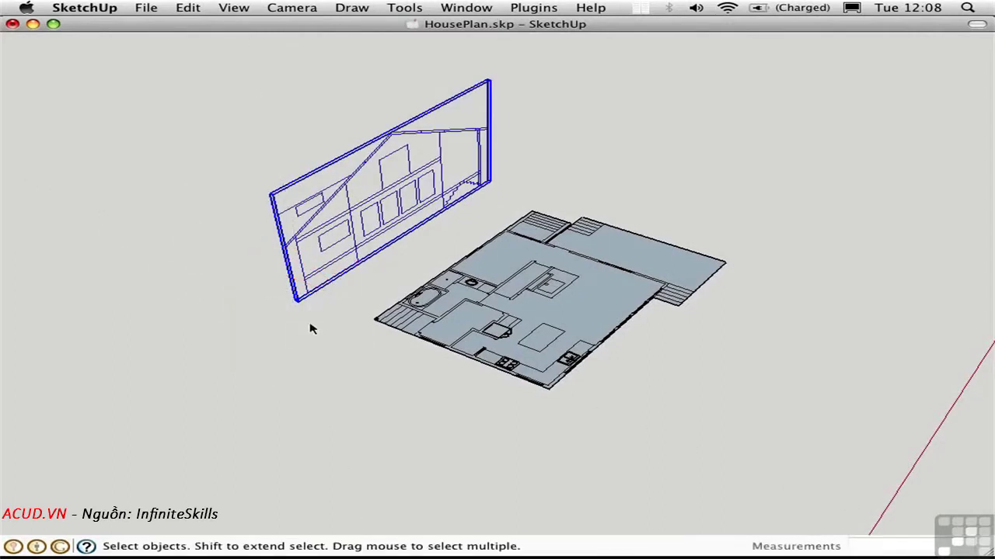
# Move the upright elevation 4' down toward the floor plan.
pyautogui.moveTo(309, 328); pyautogui.dragTo(358, 294, button='middle')
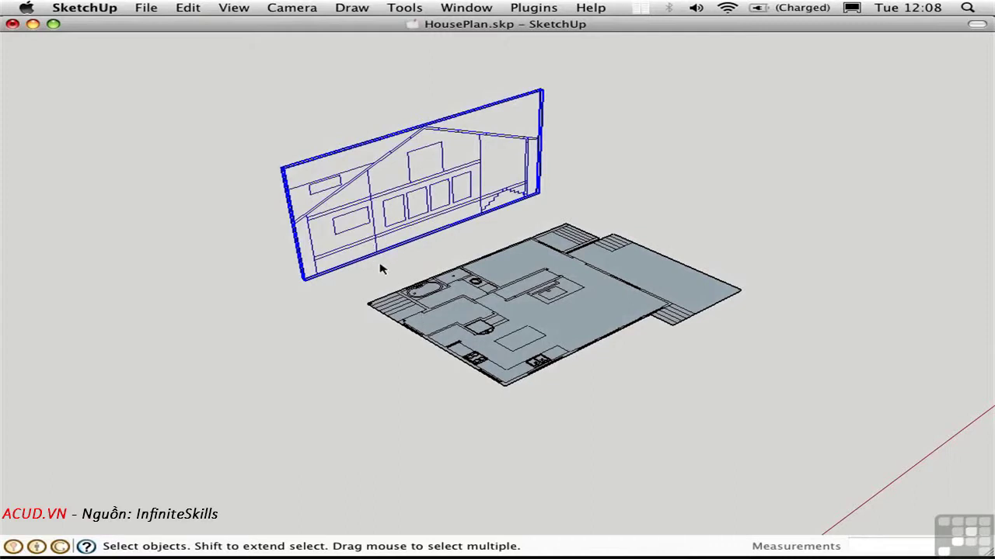
pyautogui.press('m')
pyautogui.click(314, 257)
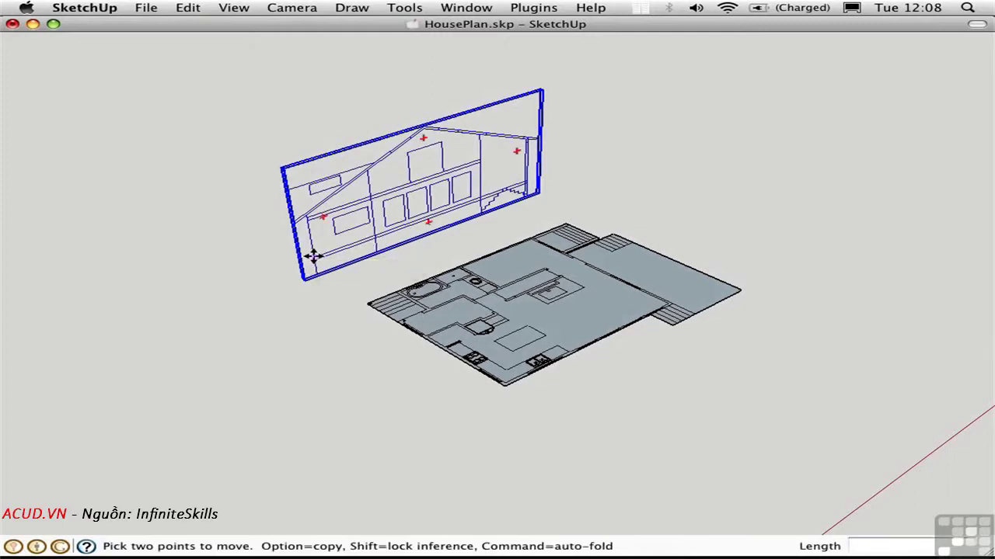
pyautogui.write('4')
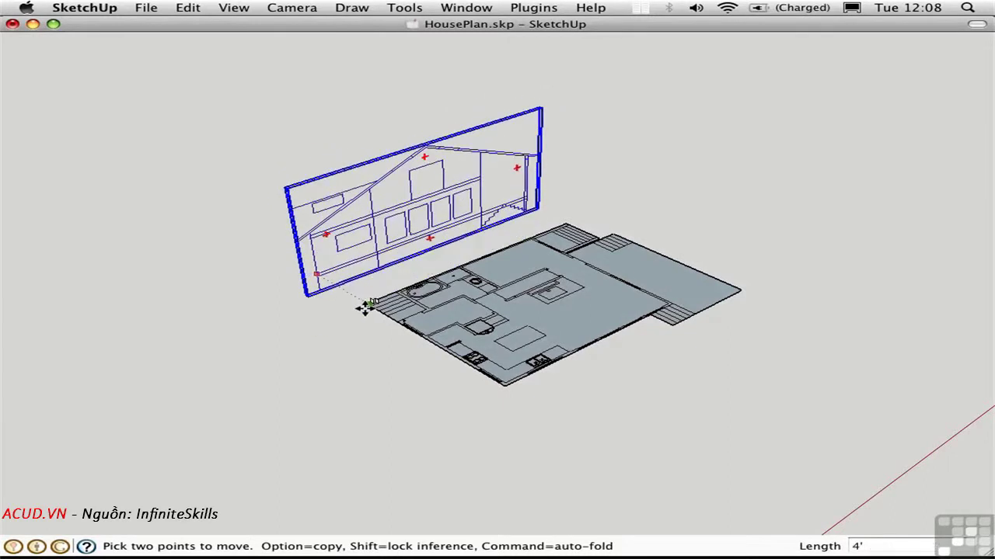
pyautogui.press('Return')
# Reverse the floor face, then Orient Faces so all white fronts point up.
pyautogui.press('space')
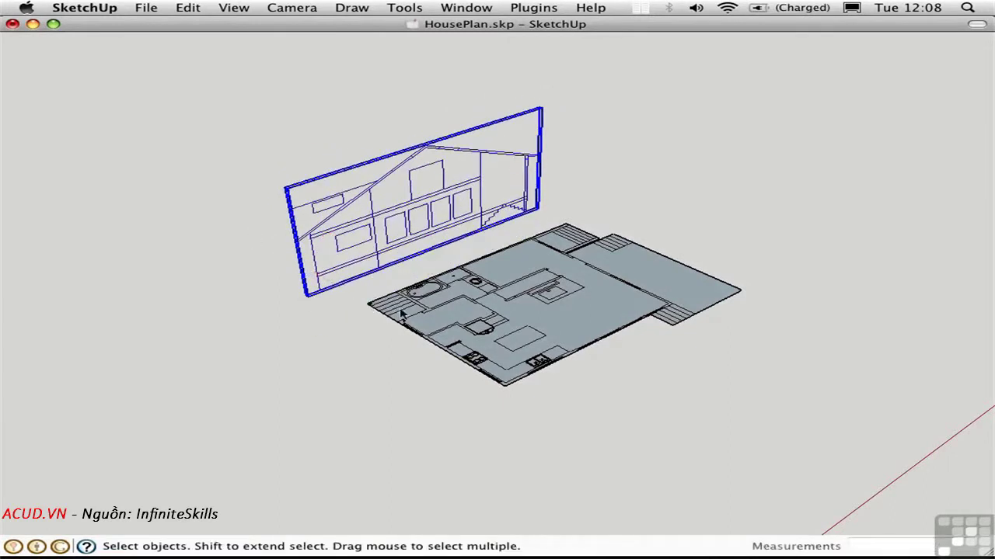
pyautogui.moveTo(325, 342); pyautogui.dragTo(256, 266, button='middle')
pyautogui.scroll(3, 349, 244)
pyautogui.moveTo(349, 244)
pyautogui.mouseDown(button='middle')
pyautogui.moveTo(333, 229)
pyautogui.moveTo(365, 235)
pyautogui.mouseUp(button='middle')
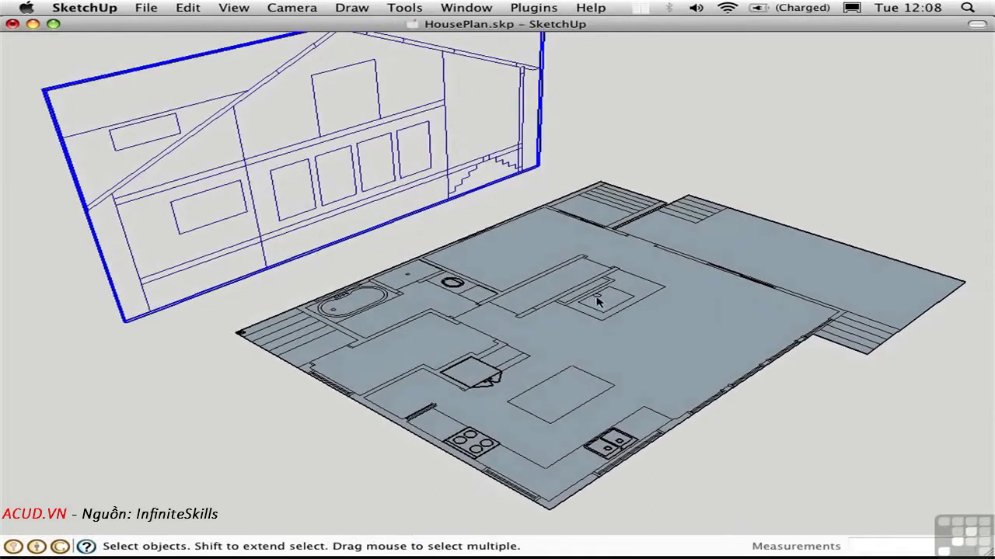
pyautogui.click(589, 347)
pyautogui.rightClick(586, 344)
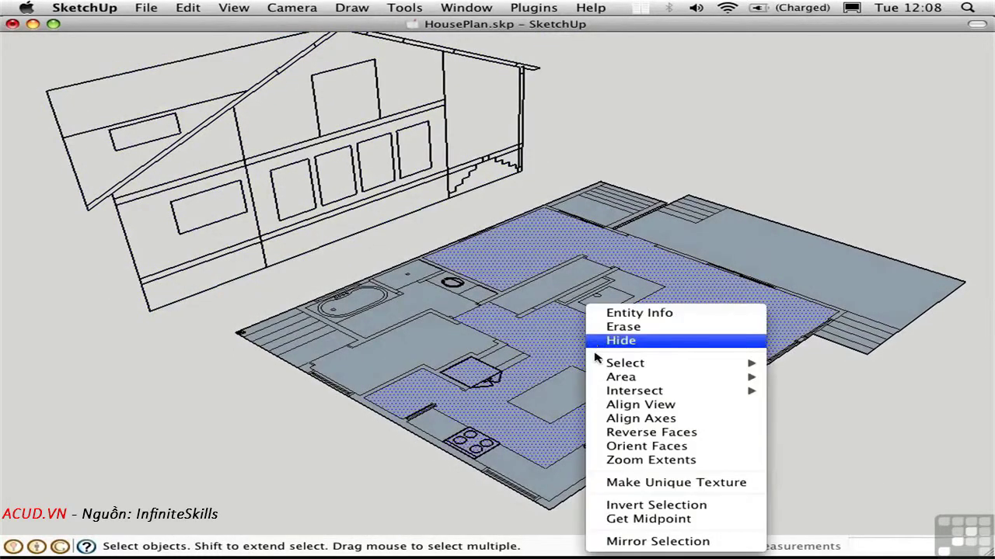
pyautogui.click(631, 429)
pyautogui.rightClick(572, 338)
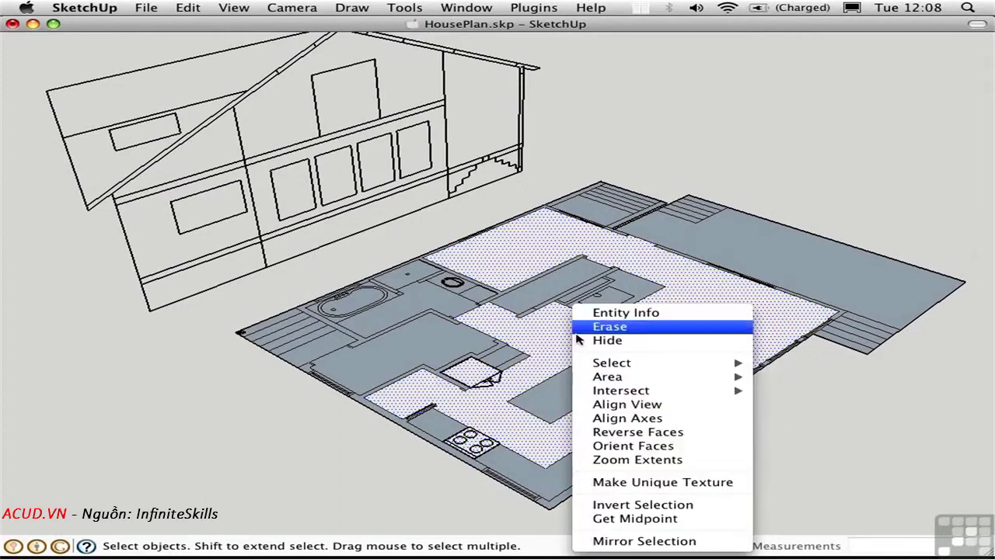
pyautogui.click(634, 449)
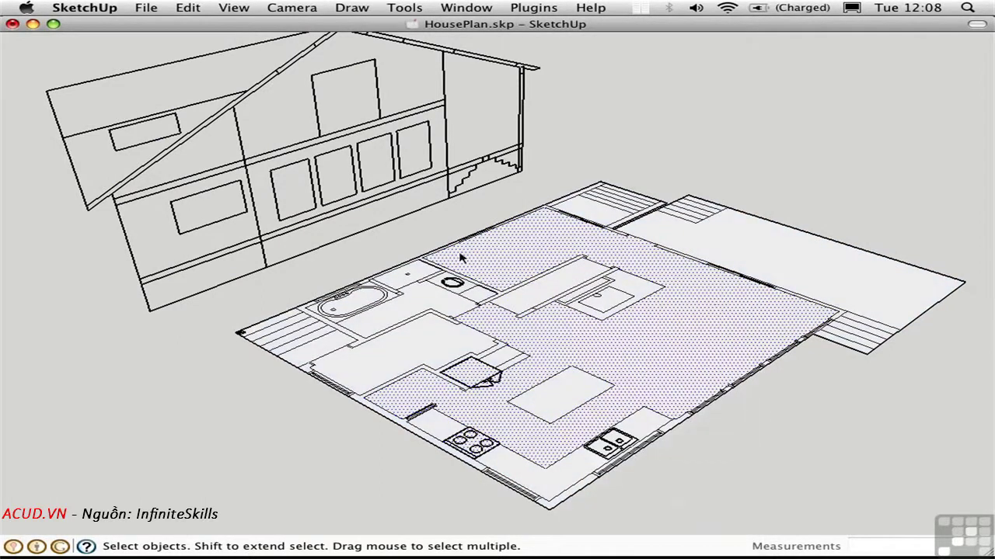
pyautogui.click(274, 433)
# Push/Pull a kitchen wall strip up about 8' 4", then erase a stray vertical edge.
pyautogui.press('p')
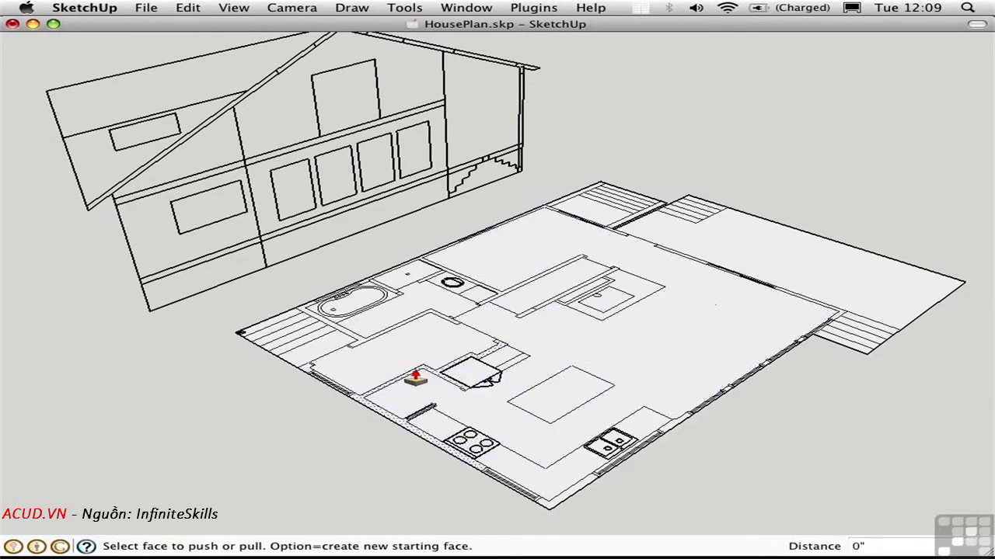
pyautogui.moveTo(416, 379); pyautogui.dragTo(115, 208)
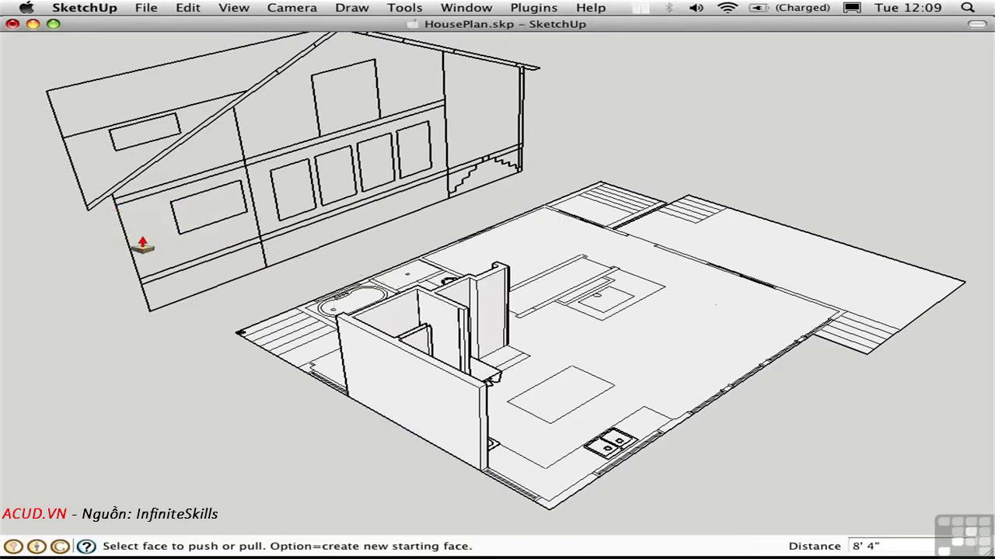
pyautogui.moveTo(404, 365); pyautogui.dragTo(251, 282, button='middle')
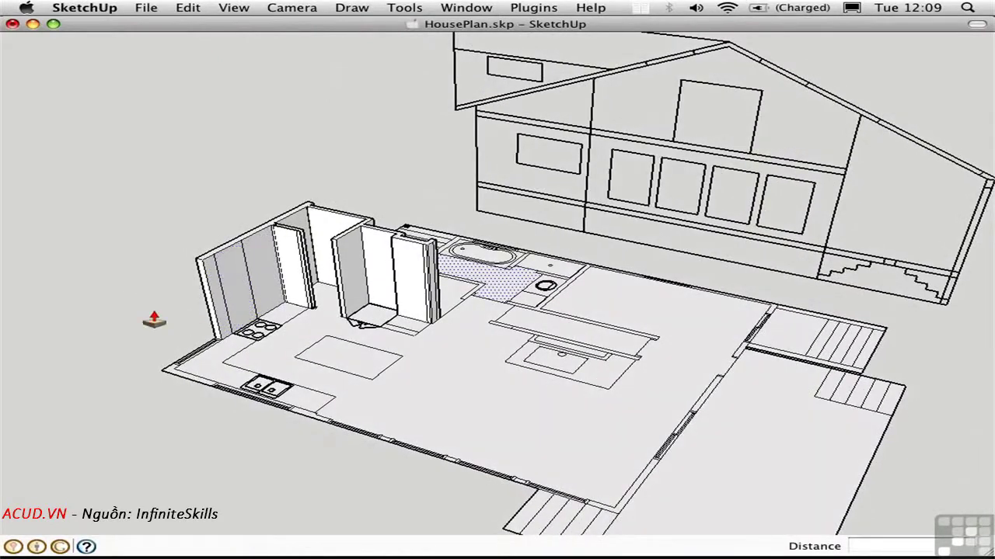
pyautogui.press('e')
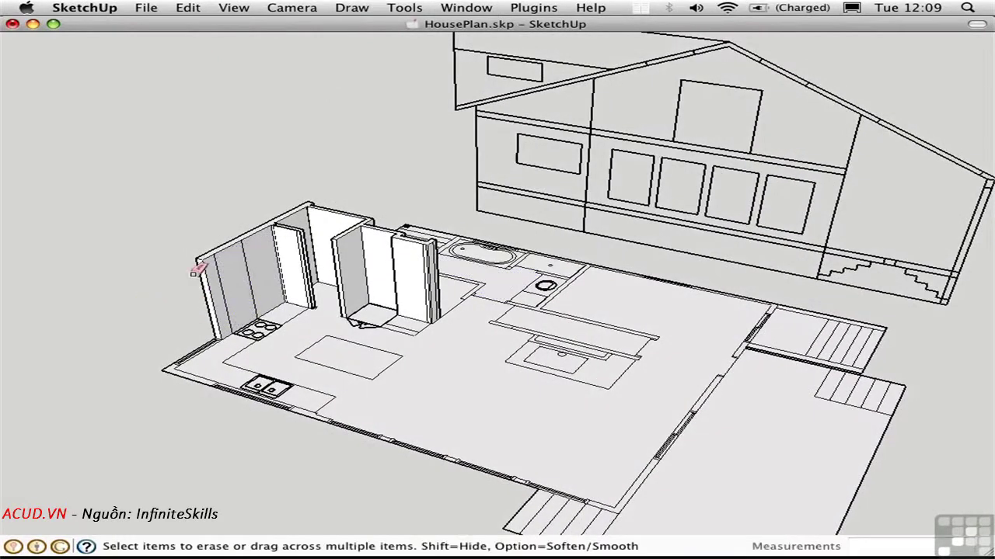
pyautogui.moveTo(221, 268); pyautogui.dragTo(234, 266)
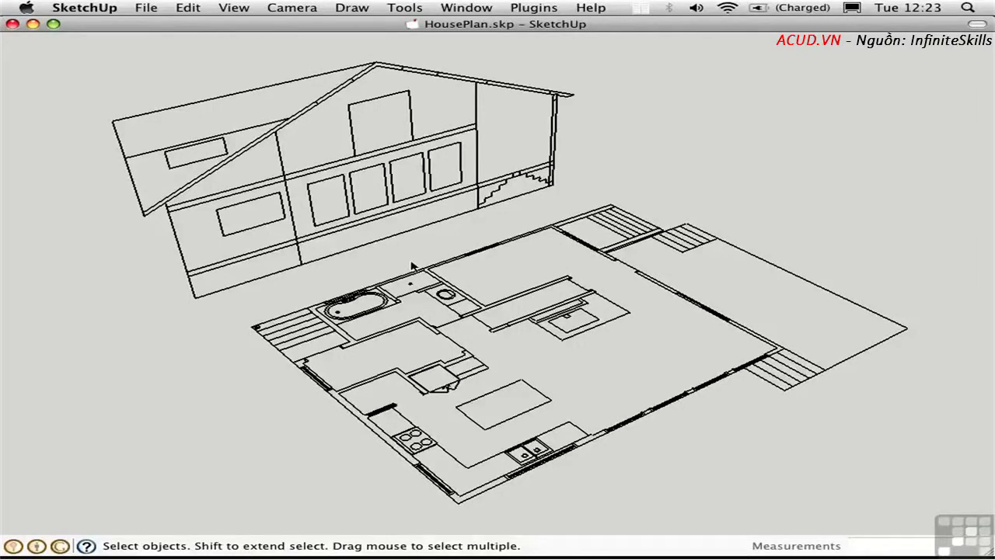
# Select the CAD floor plan group, Lock it, and deselect it.
pyautogui.moveTo(605, 411); pyautogui.dragTo(311, 451, button='middle')
pyautogui.keyDown('shift'); pyautogui.moveTo(513, 357); pyautogui.dragTo(498, 404, button='middle'); pyautogui.keyUp('shift')
pyautogui.moveTo(757, 425); pyautogui.dragTo(145, 138)
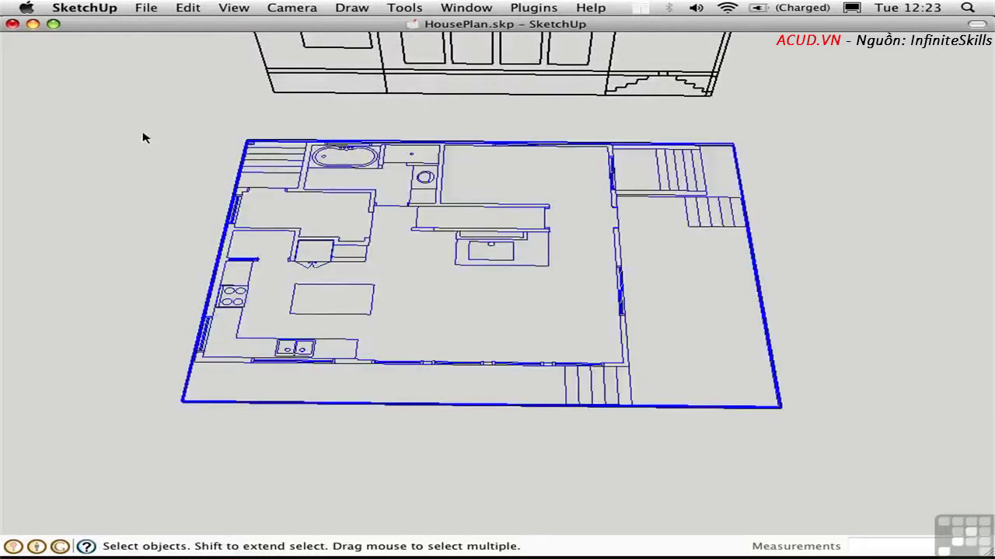
pyautogui.moveTo(196, 202); pyautogui.dragTo(578, 122, button='middle')
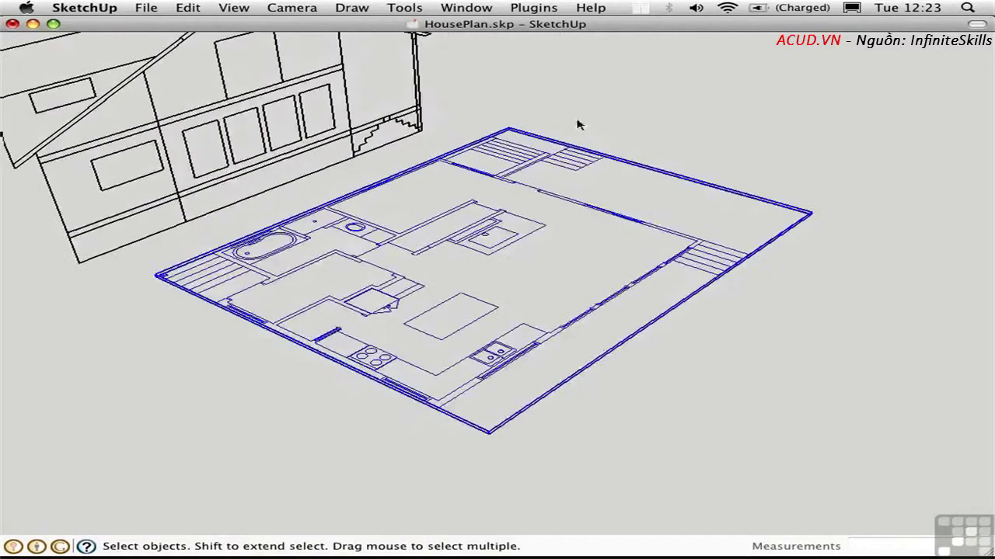
pyautogui.rightClick(505, 180)
pyautogui.click(536, 224)
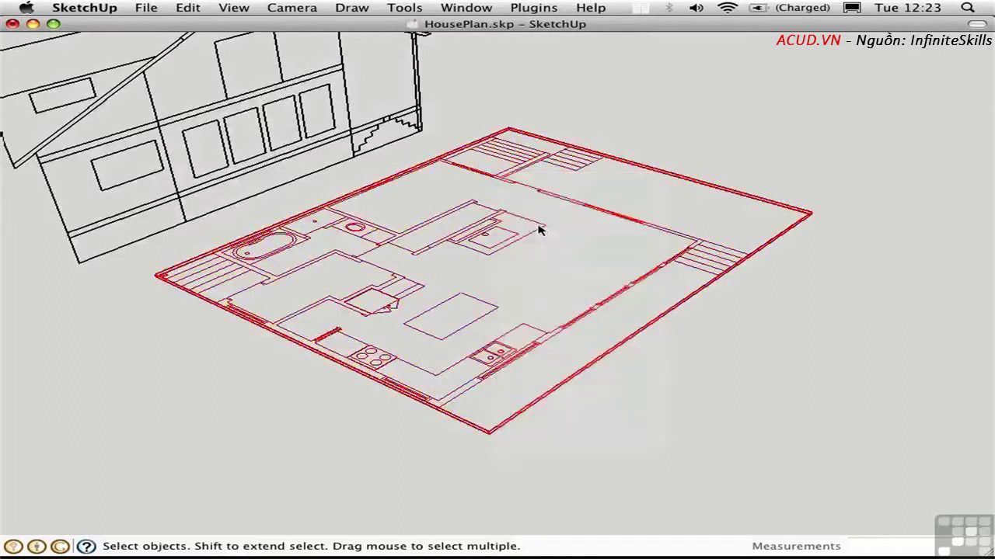
pyautogui.click(651, 355)
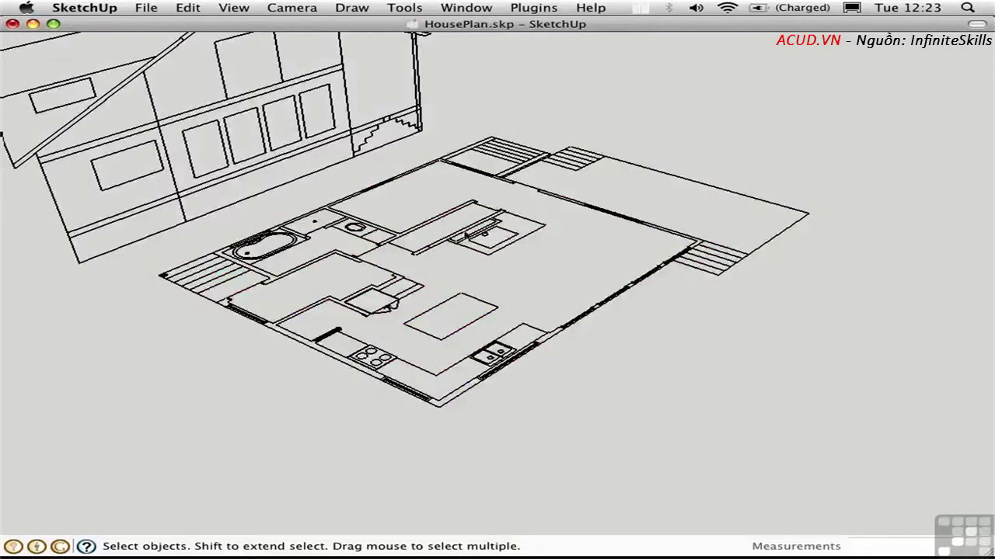
pyautogui.moveTo(513, 292); pyautogui.dragTo(418, 381, button='middle')
# Zoom to the bathroom area and raise a thin rectangle footprint into the first wall.
pyautogui.press('z')
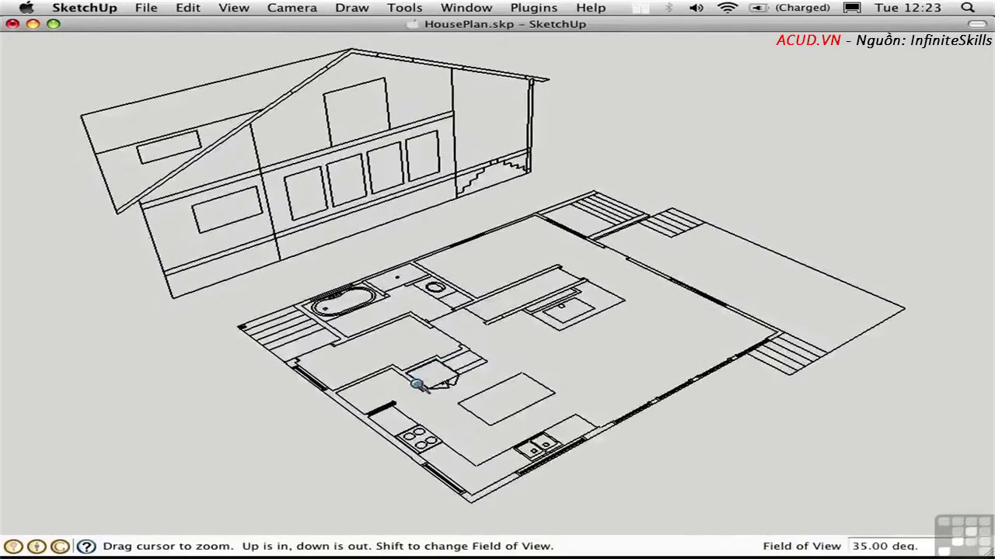
pyautogui.moveTo(415, 384); pyautogui.dragTo(334, 251)
pyautogui.moveTo(334, 251); pyautogui.dragTo(441, 284, button='middle')
pyautogui.moveTo(441, 284); pyautogui.dragTo(415, 204)
pyautogui.moveTo(415, 205); pyautogui.dragTo(389, 289, button='middle')
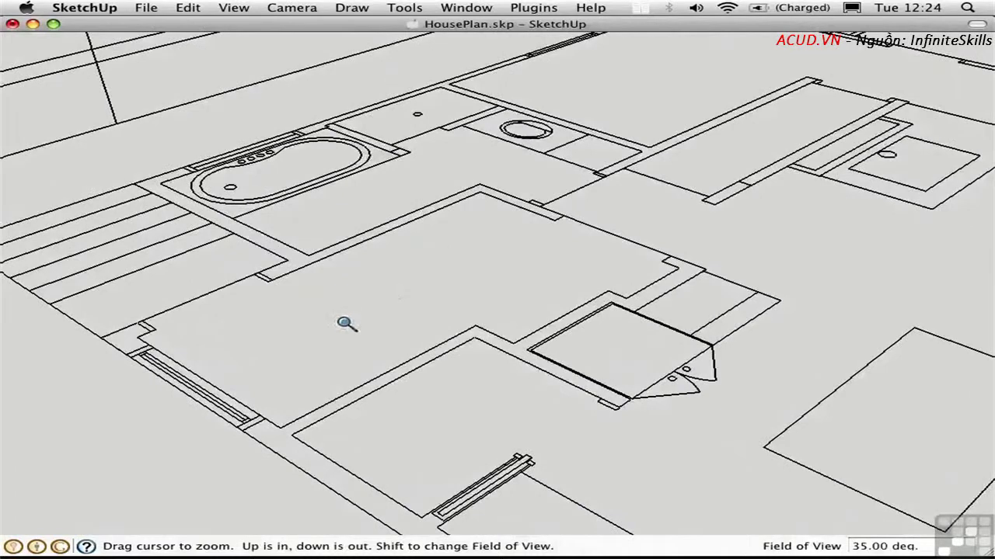
pyautogui.press('r')
pyautogui.click(283, 422)
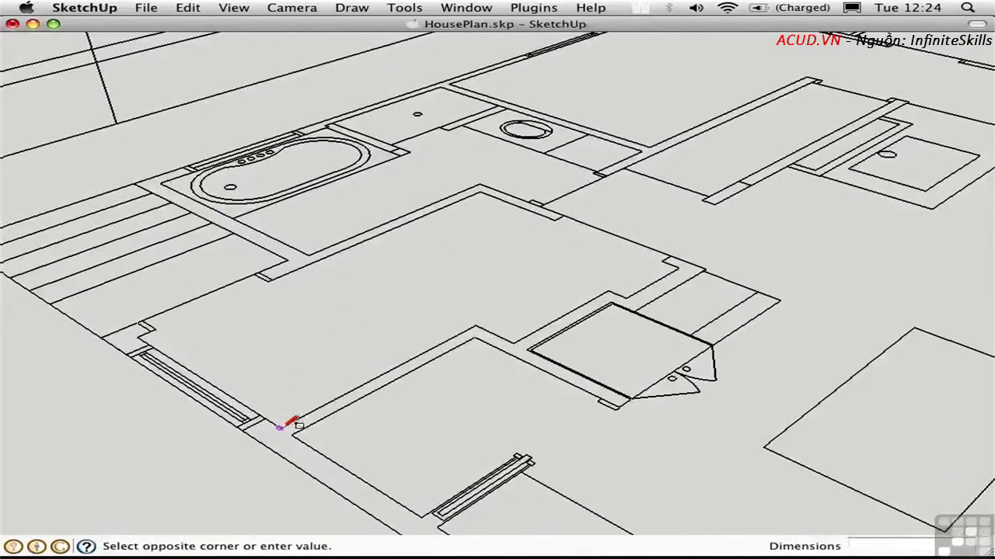
pyautogui.click(476, 333)
pyautogui.press('space')
pyautogui.press('p')
pyautogui.moveTo(406, 367); pyautogui.dragTo(407, 205)
pyautogui.moveTo(404, 334); pyautogui.dragTo(275, 395)
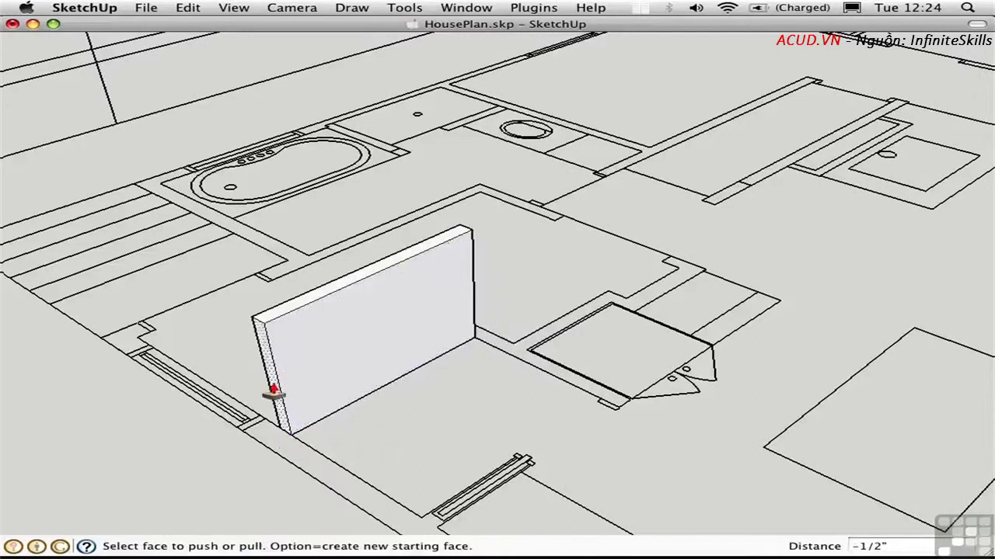
pyautogui.moveTo(275, 391); pyautogui.dragTo(355, 260, button='middle')
# Draw a second footprint from the wall corner to the door opening and raise it.
pyautogui.press('d')
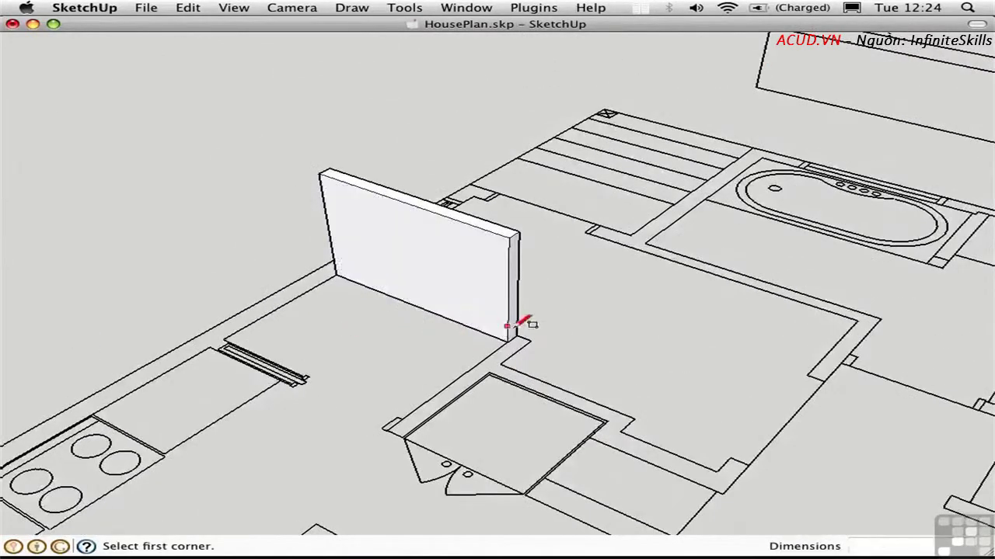
pyautogui.click(517, 336)
pyautogui.click(404, 427)
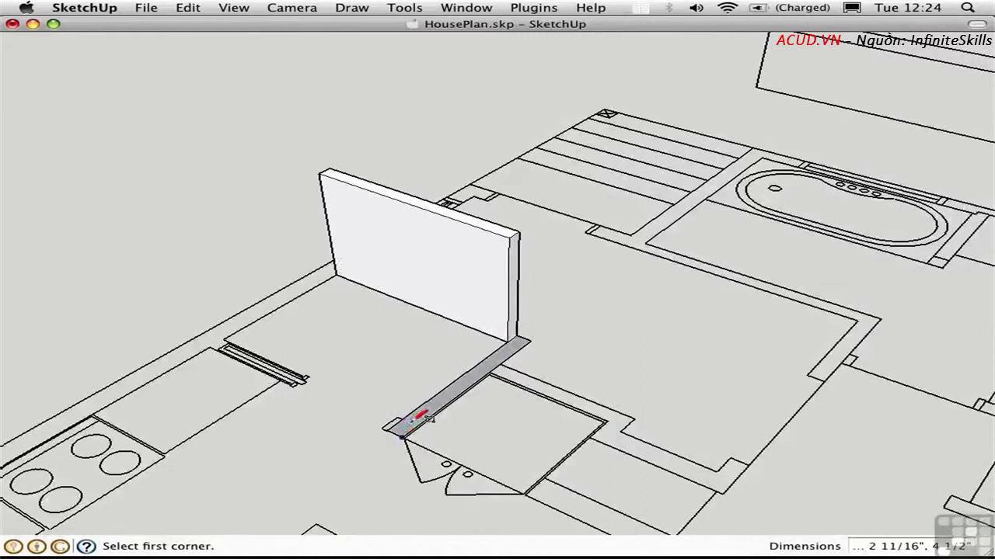
pyautogui.press('p')
pyautogui.moveTo(414, 432); pyautogui.dragTo(338, 183)
pyautogui.moveTo(169, 262); pyautogui.dragTo(699, 225, button='middle')
# Pull the short wall up to match the tall wall's height.
pyautogui.press('z')
pyautogui.scroll(-8, 454, 200)
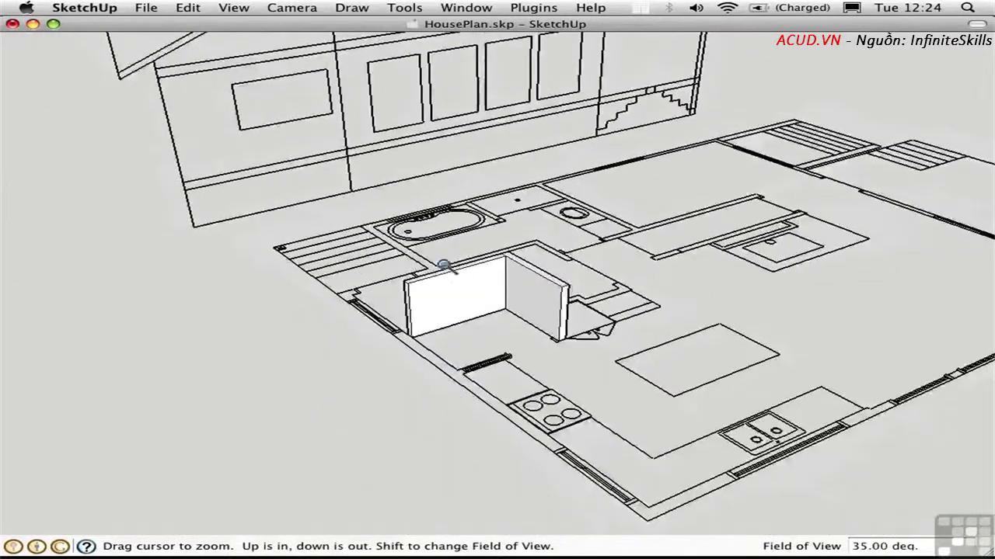
pyautogui.press('p')
pyautogui.moveTo(468, 282); pyautogui.dragTo(98, 65)
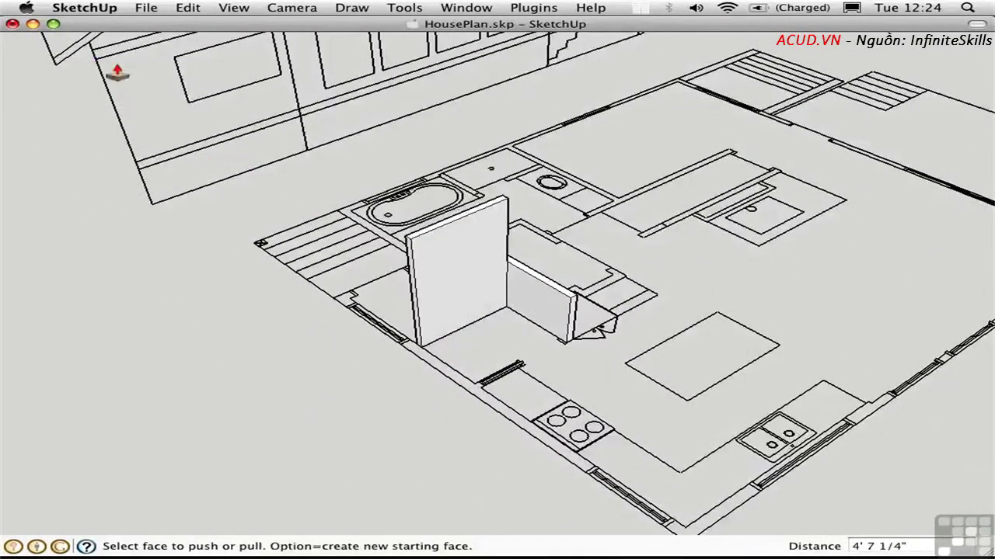
pyautogui.moveTo(520, 273); pyautogui.dragTo(505, 210)
pyautogui.moveTo(508, 233); pyautogui.dragTo(400, 277, button='middle')
pyautogui.scroll(3, 378, 177)
pyautogui.scroll(-3, 378, 177)
pyautogui.moveTo(378, 177); pyautogui.dragTo(558, 198, button='middle')
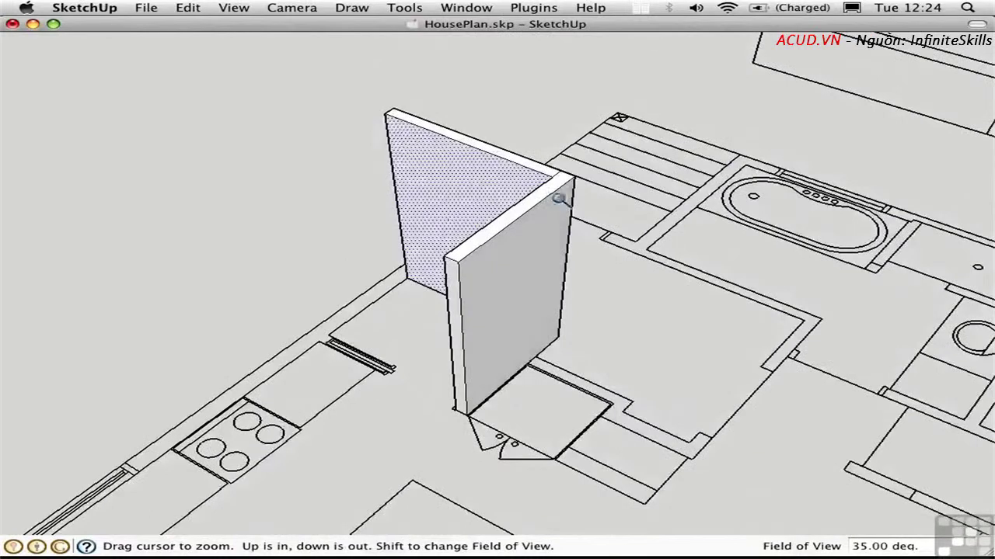
# Draw a thin wall footprint along the plan line and raise it into a tall wall.
pyautogui.press('r')
pyautogui.click(536, 357)
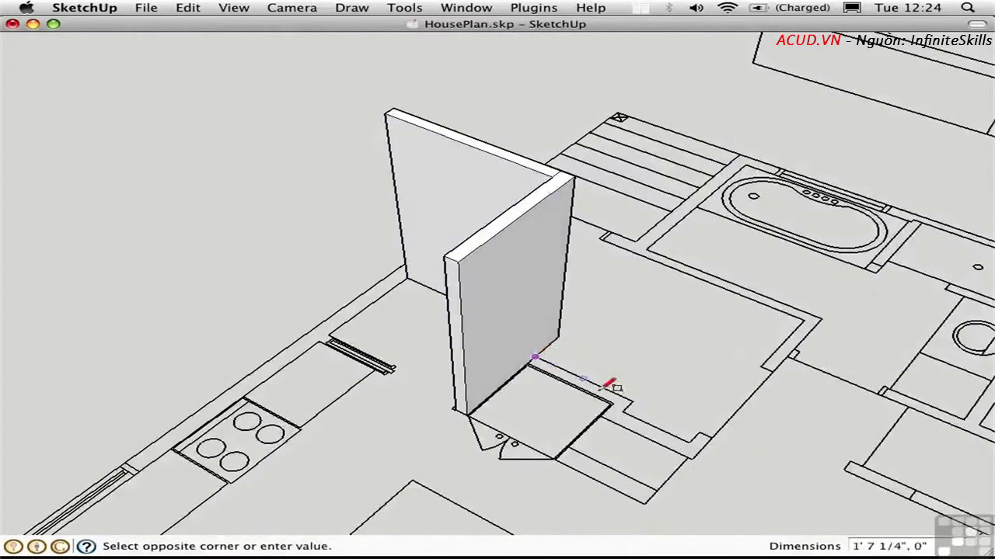
pyautogui.click(622, 403)
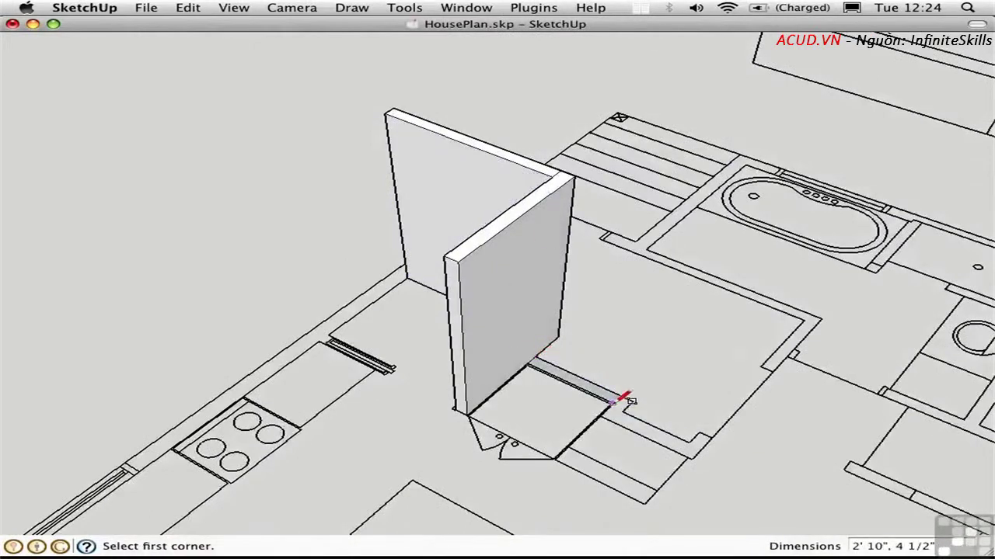
pyautogui.press('p')
pyautogui.moveTo(597, 397); pyautogui.dragTo(539, 217)
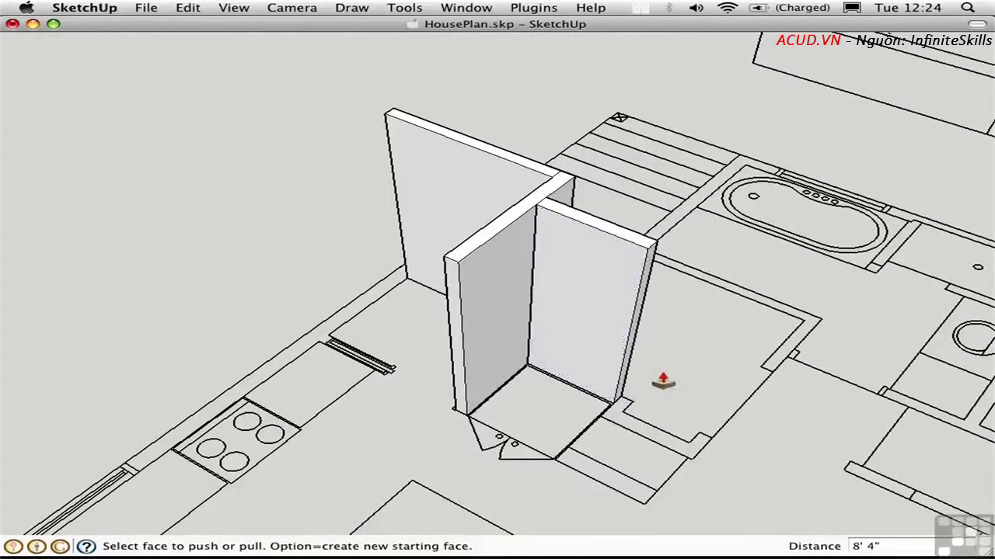
# Add a small post footprint at the wall base and raise it to 8' 4".
pyautogui.press('r')
pyautogui.click(619, 398)
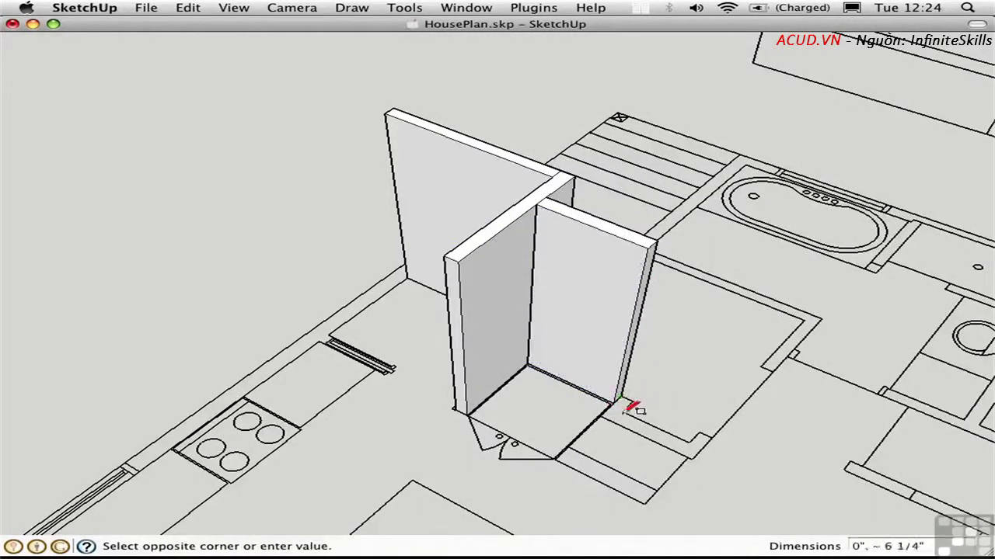
pyautogui.click(622, 411)
pyautogui.press('p')
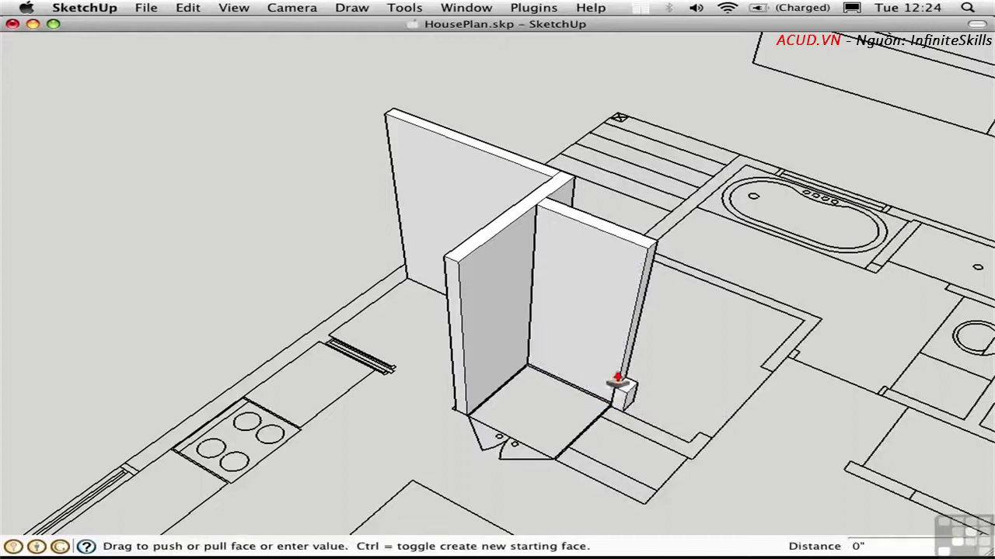
pyautogui.moveTo(619, 393); pyautogui.dragTo(637, 328)
# Draw a floor strip from the post's base and push it up into a tall wall.
pyautogui.moveTo(599, 316); pyautogui.dragTo(553, 309, button='middle')
pyautogui.press('r')
pyautogui.click(596, 428)
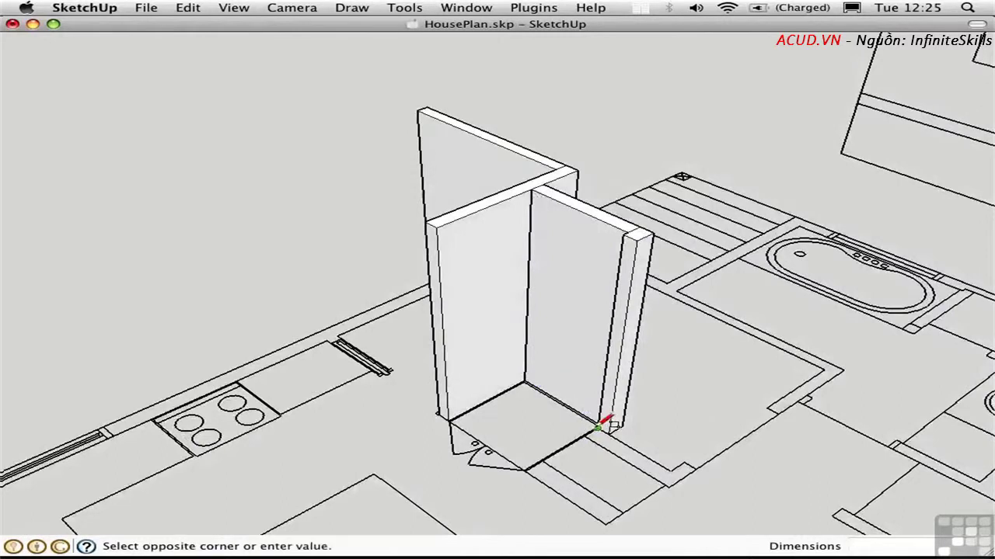
pyautogui.click(669, 486)
pyautogui.press('p')
pyautogui.moveTo(630, 469); pyautogui.dragTo(588, 218)
# Add a small column footprint at the wall base and raise it to 8' 4".
pyautogui.moveTo(710, 321); pyautogui.dragTo(324, 350, button='middle')
pyautogui.press('r')
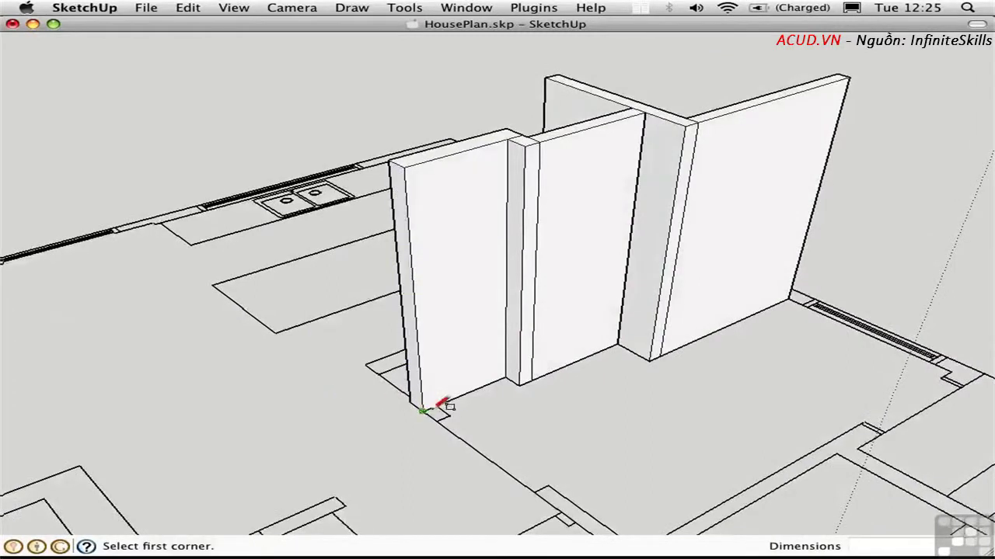
pyautogui.click(421, 410)
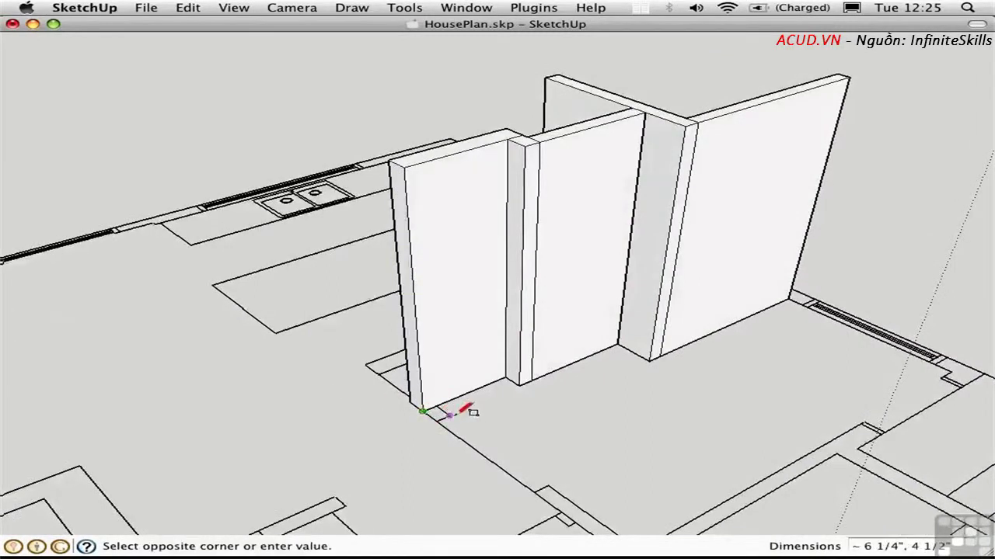
pyautogui.click(450, 414)
pyautogui.press('p')
pyautogui.moveTo(435, 415)
pyautogui.mouseDown()
pyautogui.moveTo(396, 193)
pyautogui.moveTo(405, 172)
pyautogui.mouseUp()
pyautogui.moveTo(277, 195); pyautogui.dragTo(411, 277, button='middle')
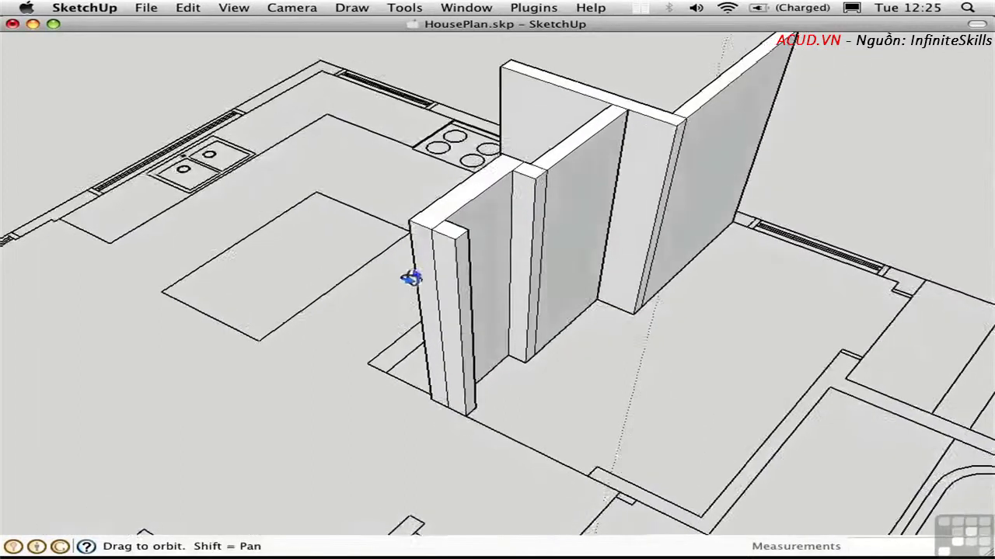
pyautogui.press('space')
# Erase the vertical seam lines on the front and back columns.
pyautogui.press('e')
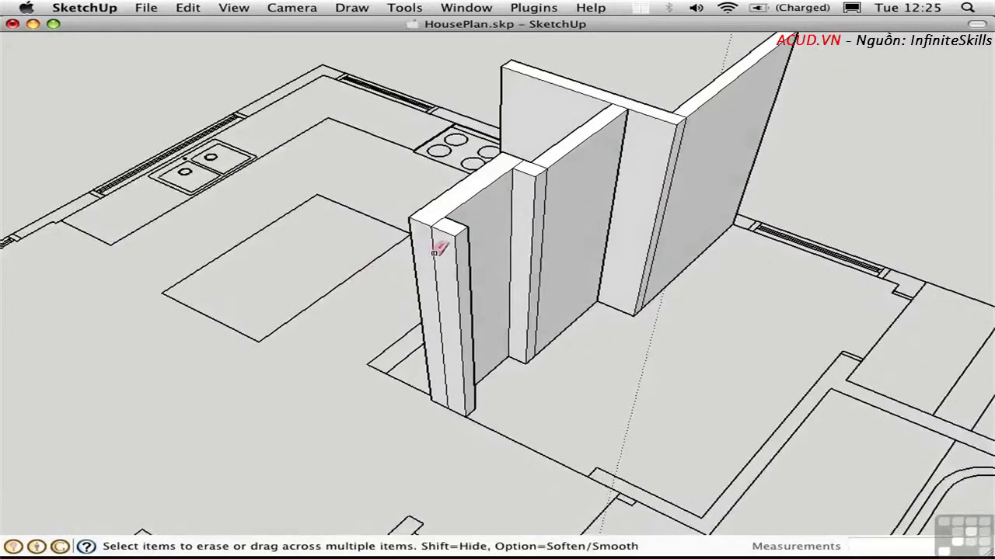
pyautogui.moveTo(433, 251); pyautogui.dragTo(432, 223)
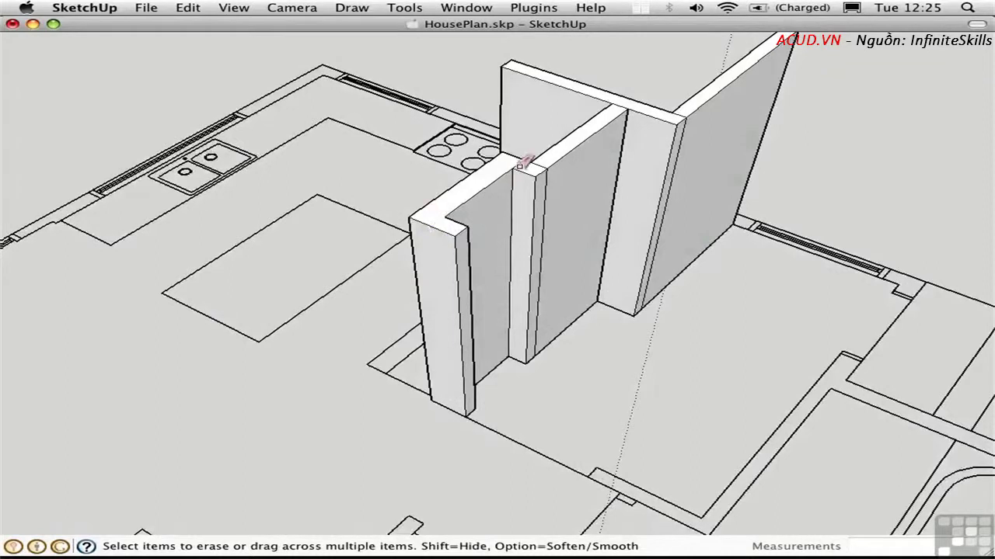
pyautogui.moveTo(542, 189)
pyautogui.mouseDown(button='middle')
pyautogui.moveTo(318, 260)
pyautogui.moveTo(409, 180)
pyautogui.moveTo(382, 184)
pyautogui.moveTo(569, 213)
pyautogui.mouseUp(button='middle')
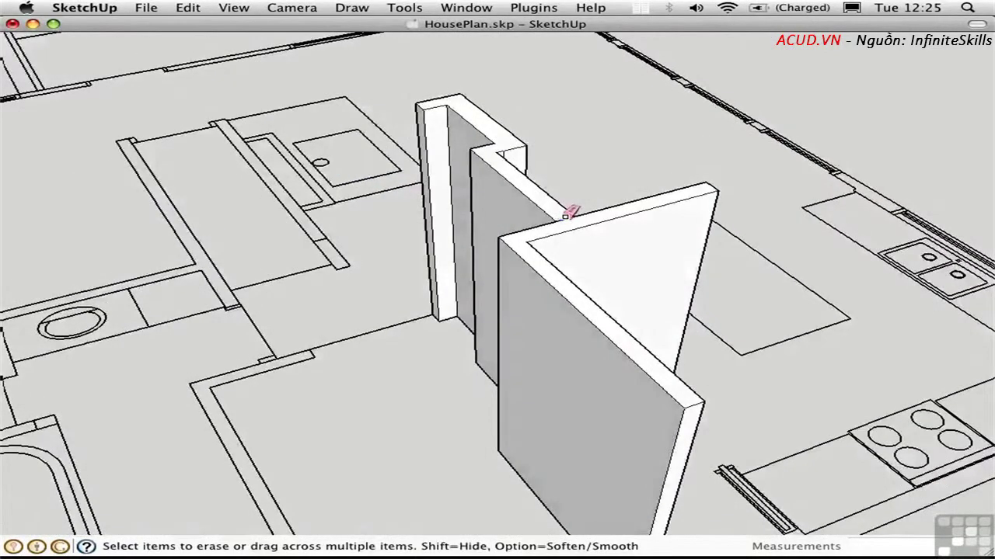
pyautogui.moveTo(759, 194); pyautogui.dragTo(306, 214, button='middle')
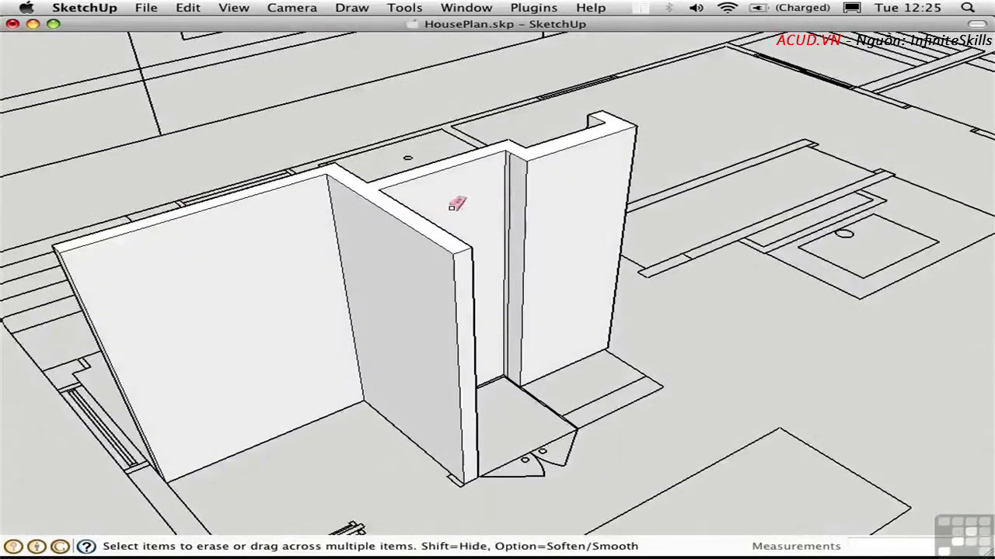
pyautogui.moveTo(513, 183); pyautogui.dragTo(515, 178)
pyautogui.moveTo(371, 215)
pyautogui.mouseDown(button='middle')
pyautogui.moveTo(381, 181)
pyautogui.moveTo(521, 204)
pyautogui.moveTo(474, 202)
pyautogui.mouseUp(button='middle')
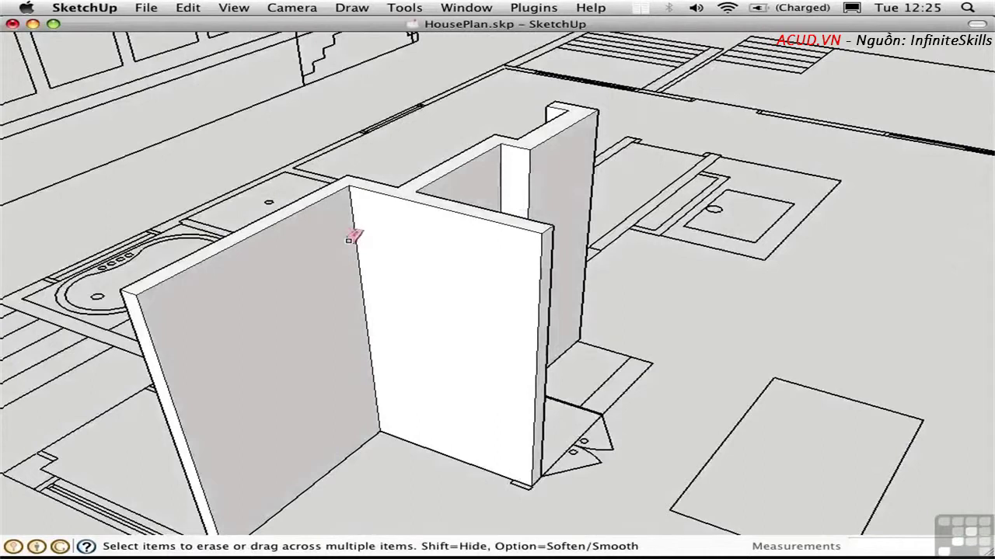
pyautogui.press('space')
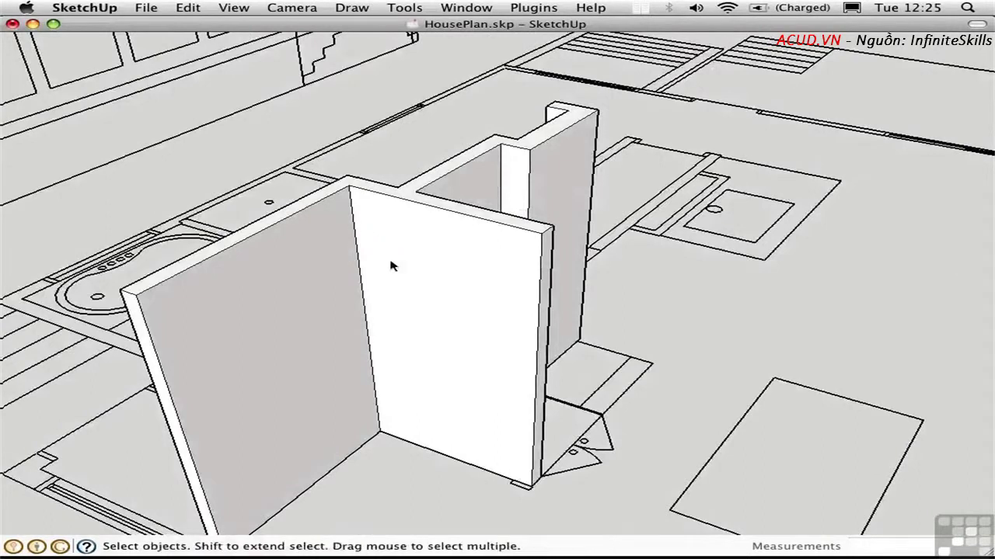
# Zoom out to view the whole house plan with the new walls.
pyautogui.press('z')
pyautogui.moveTo(419, 265); pyautogui.dragTo(428, 473)
pyautogui.moveTo(428, 474); pyautogui.dragTo(425, 303, button='middle')
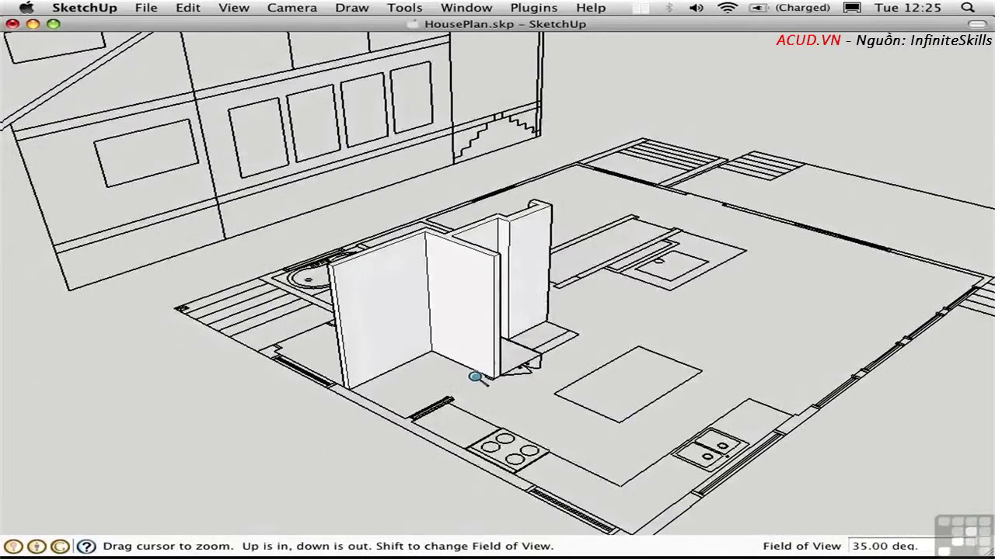